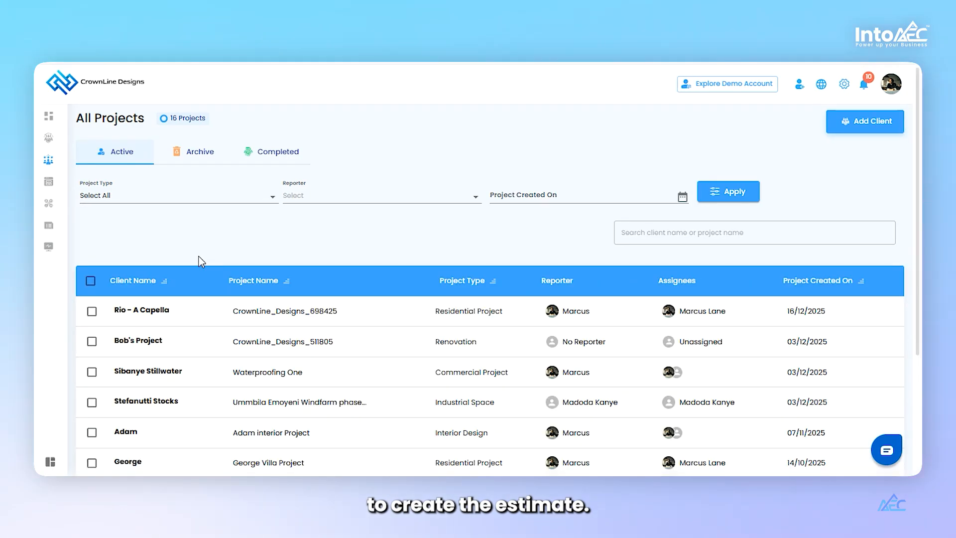
- Open the interior design project from the active projects and go to its Estimate section under Design & Estimates
left_click(147, 372)
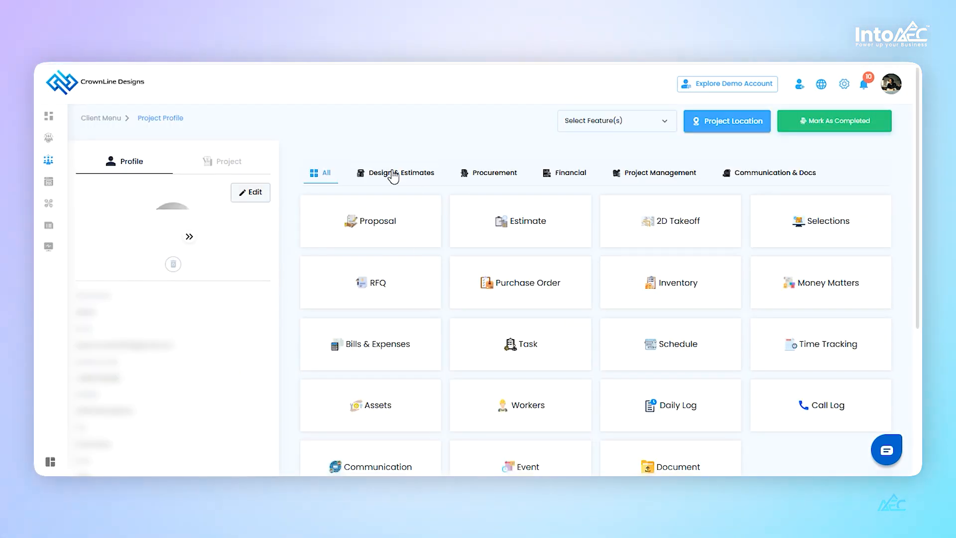
left_click(389, 174)
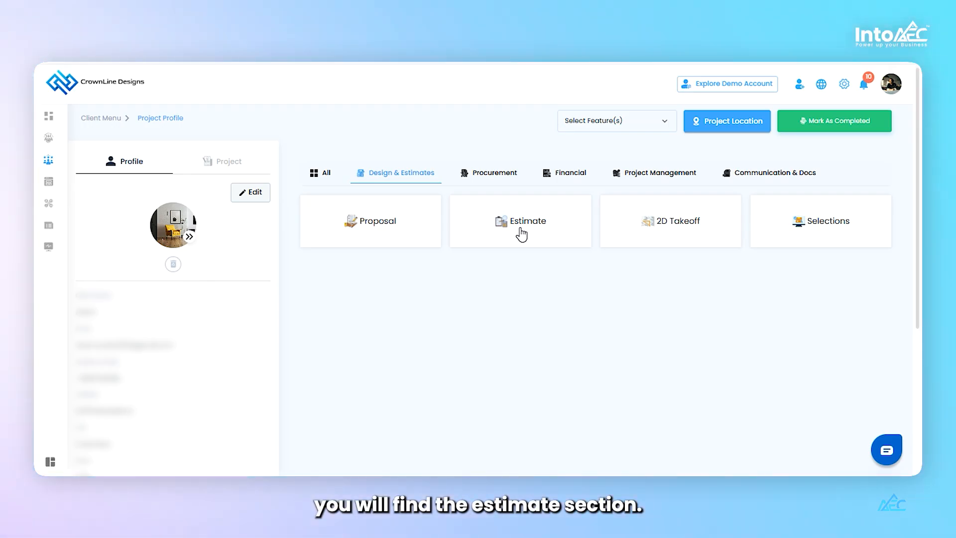
left_click(520, 231)
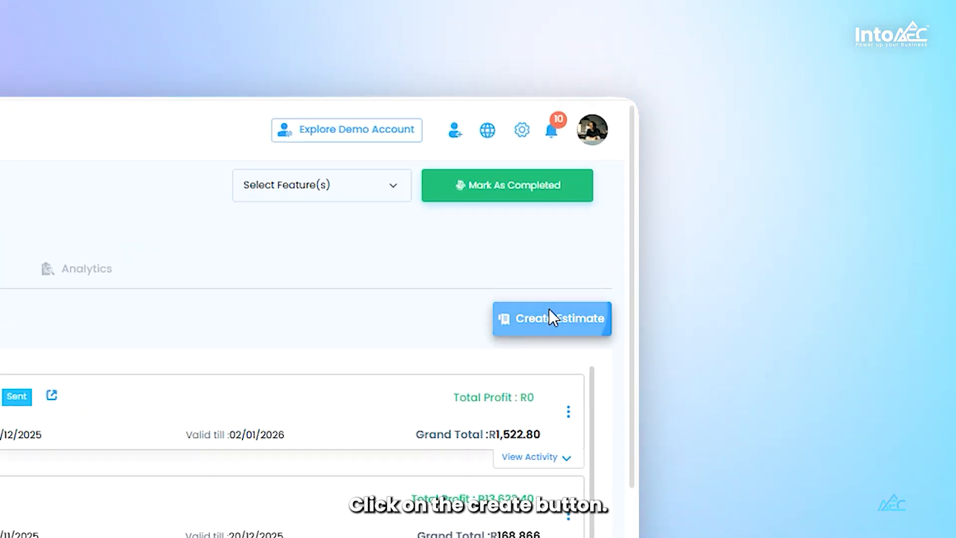
- Create a new estimate for the project, choosing to start from scratch
left_click(549, 311)
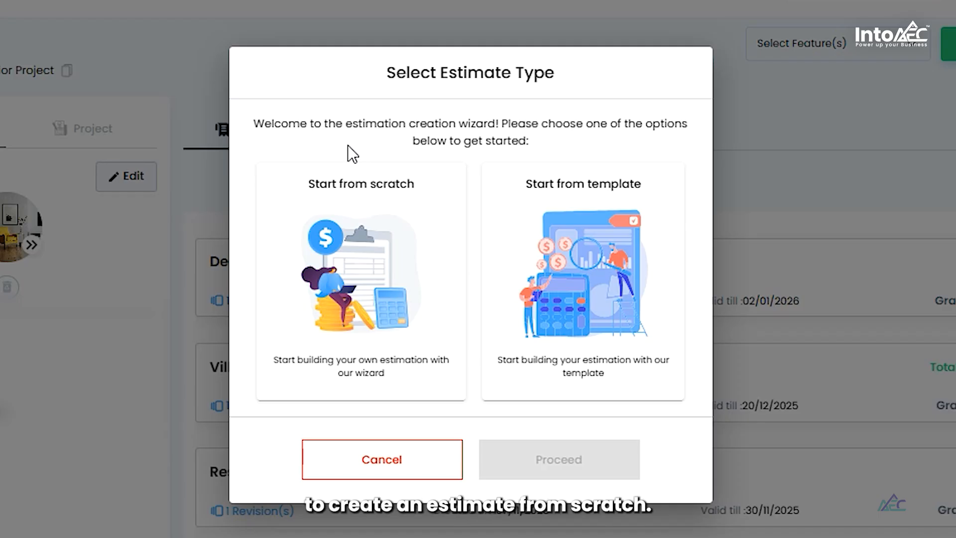
left_click(363, 220)
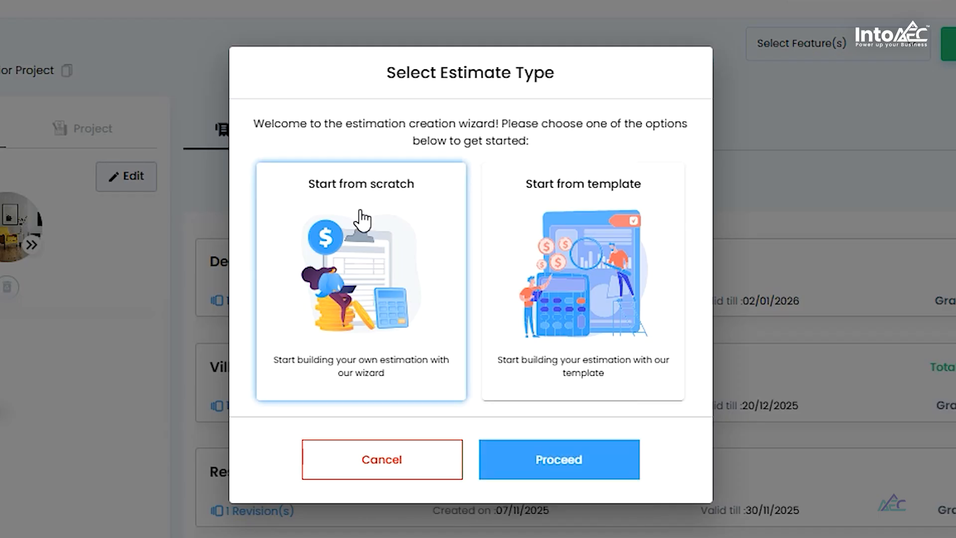
left_click(549, 461)
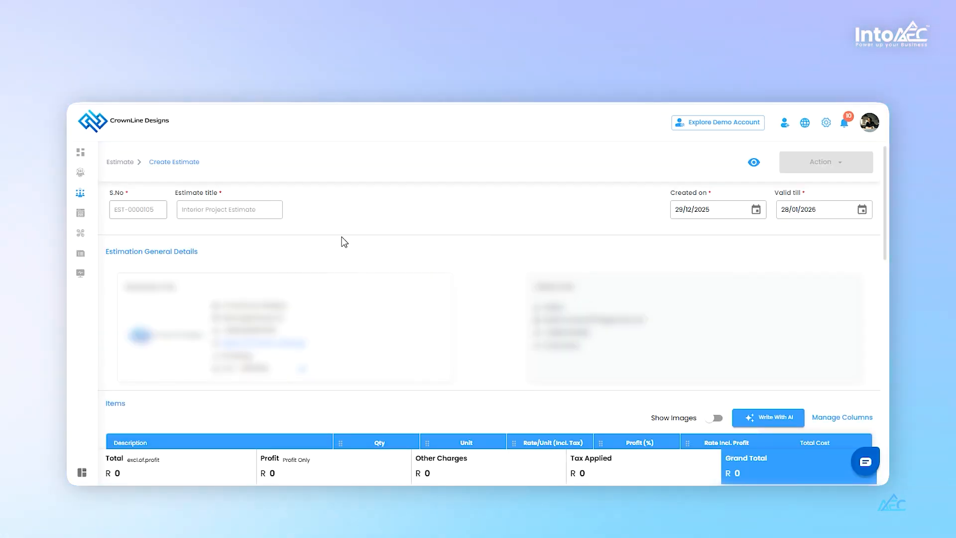
- Title the estimate "Villa Resdiential estimate" and date it from 29/12/2025, valid till 31/01/2026
left_click(237, 211)
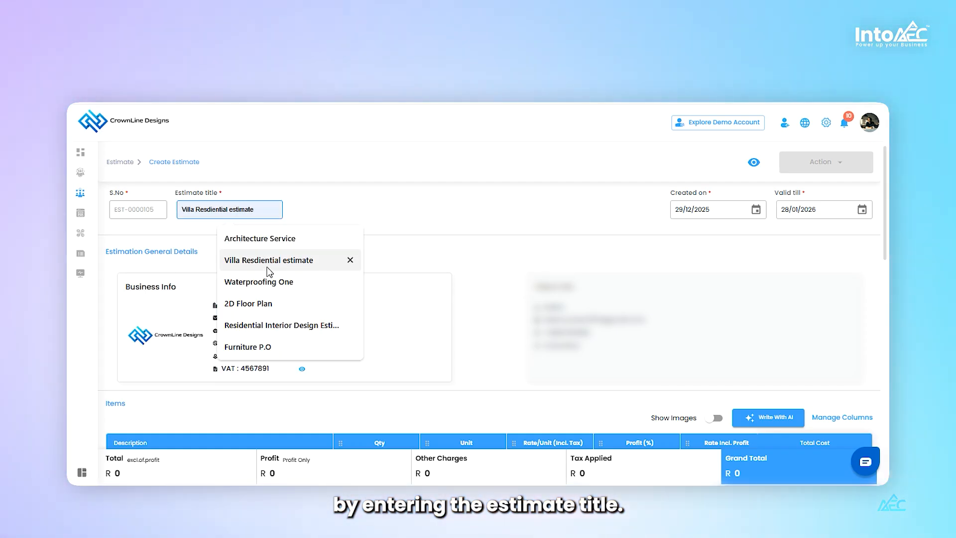
left_click(234, 260)
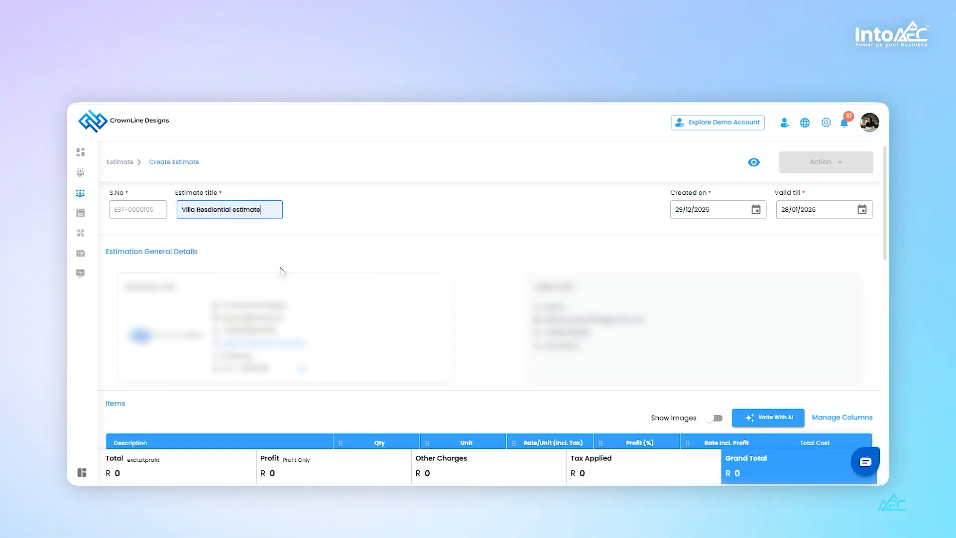
left_click(756, 210)
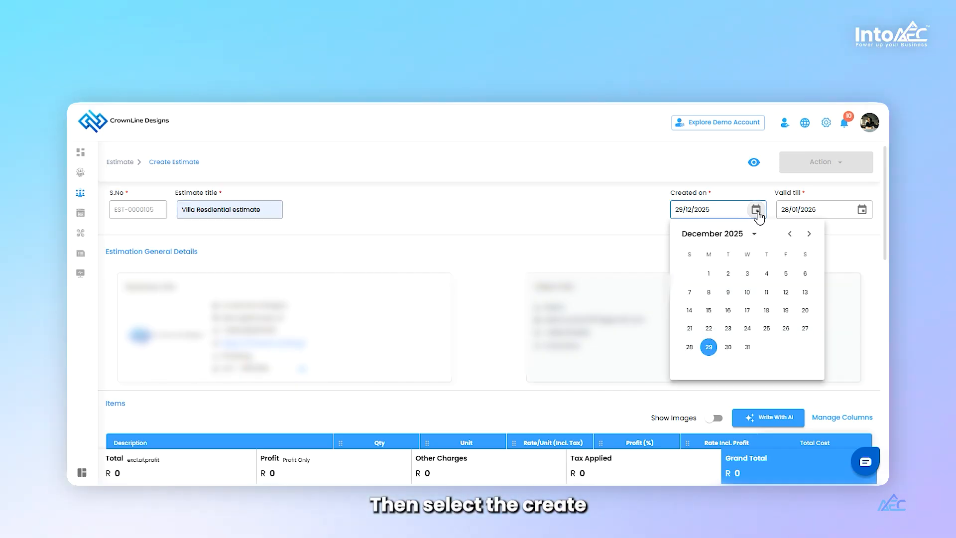
left_click(707, 350)
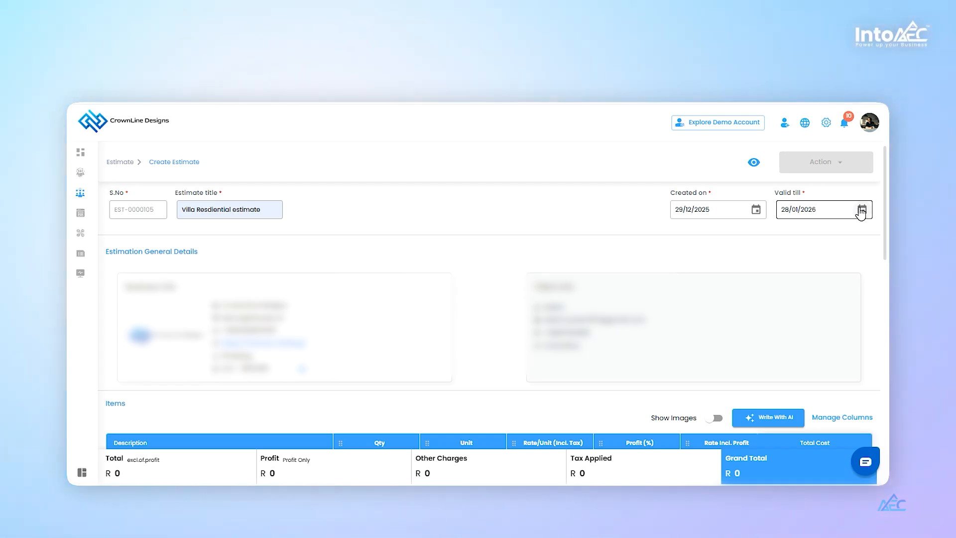
left_click(861, 210)
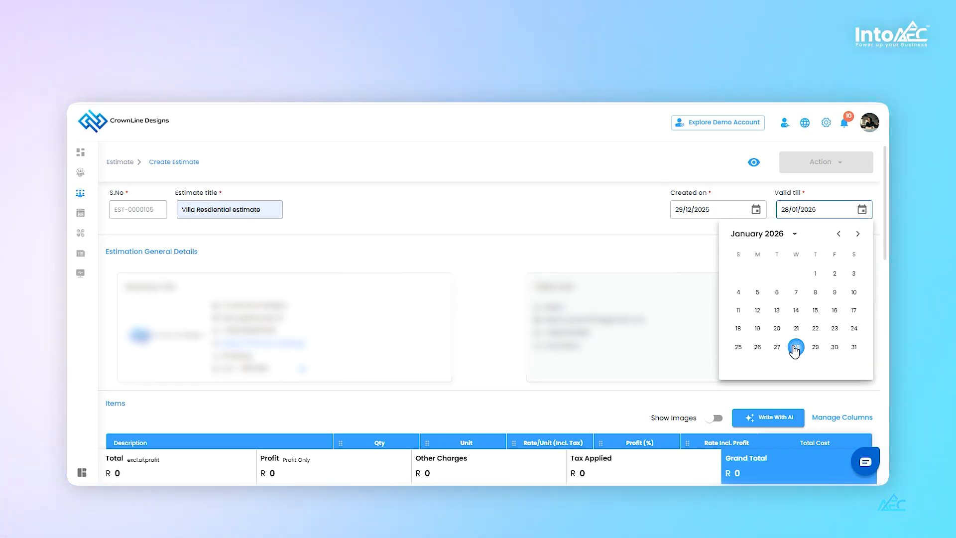
left_click(853, 347)
- Generate estimate items with AI from the prompt "Give me estimate of interior bedroom for 200sqft"
scroll(551, 211, "down", 1)
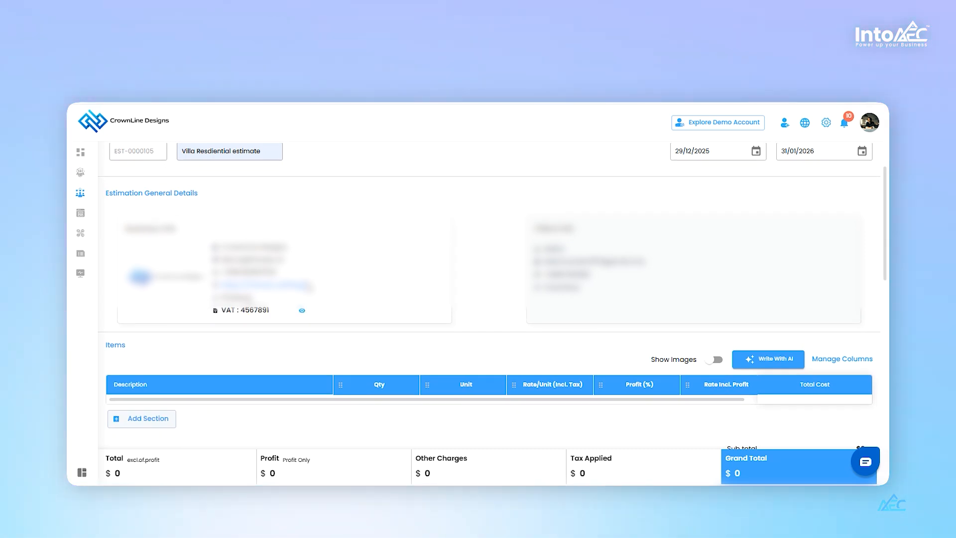
scroll(306, 281, "down", 4)
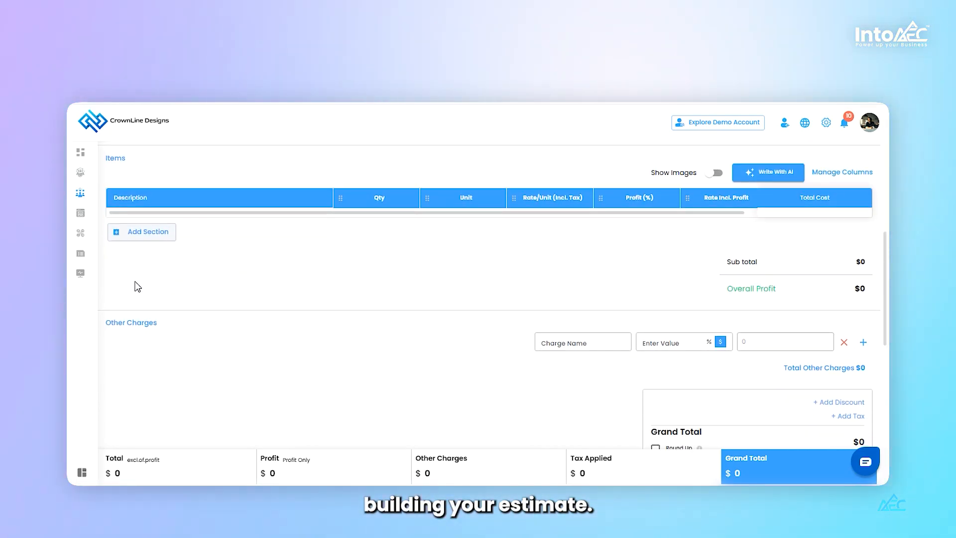
scroll(138, 287, "up", 1)
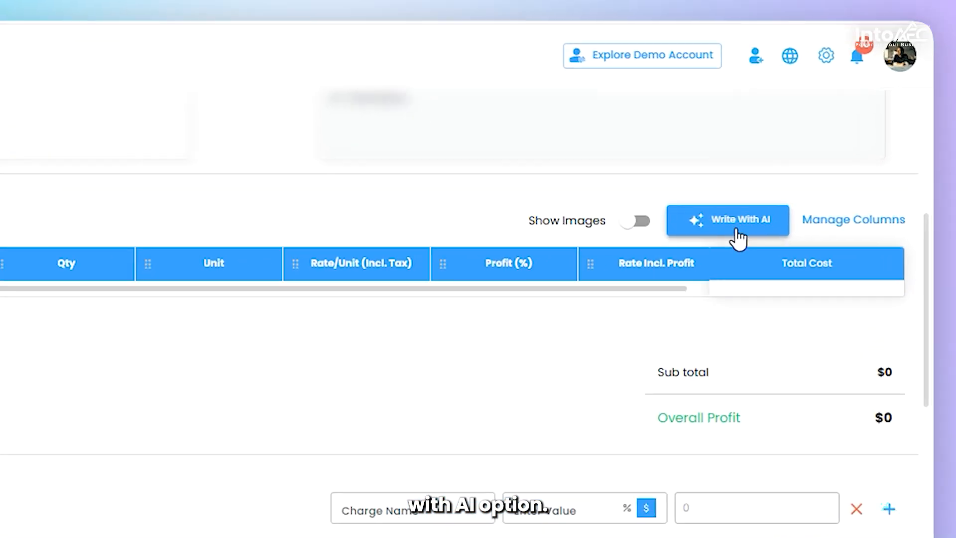
left_click(693, 227)
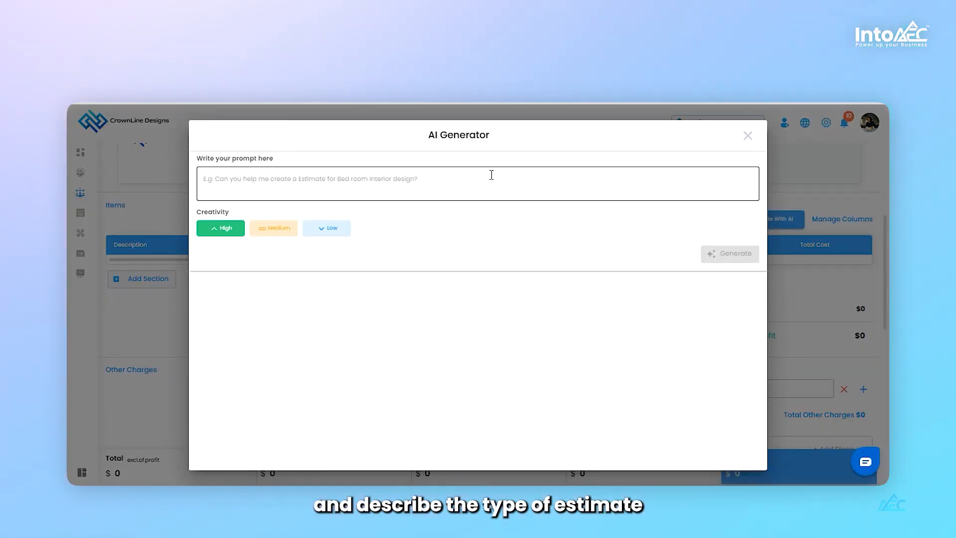
left_click(491, 174)
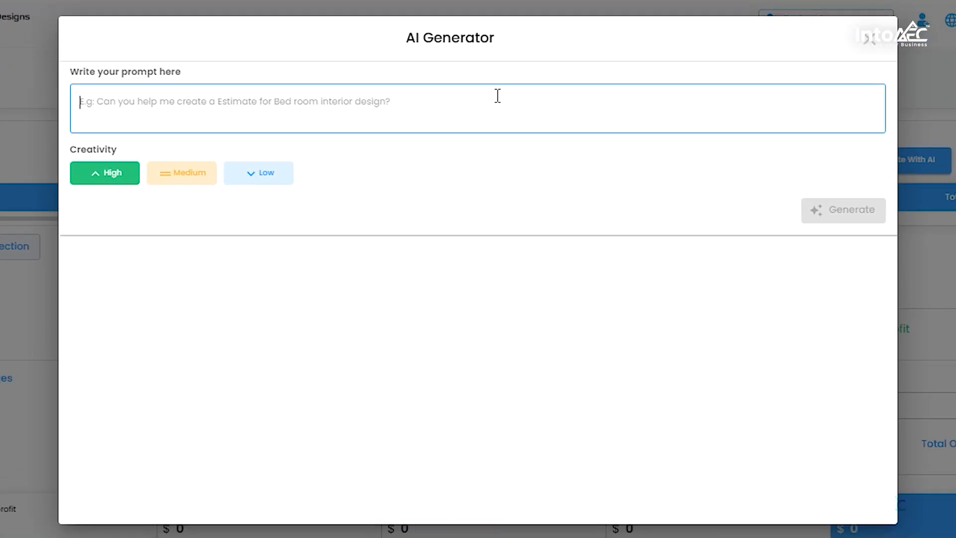
type("Give me estimate of  interior bedroom for 200sqft")
left_click(735, 192)
left_click(836, 213)
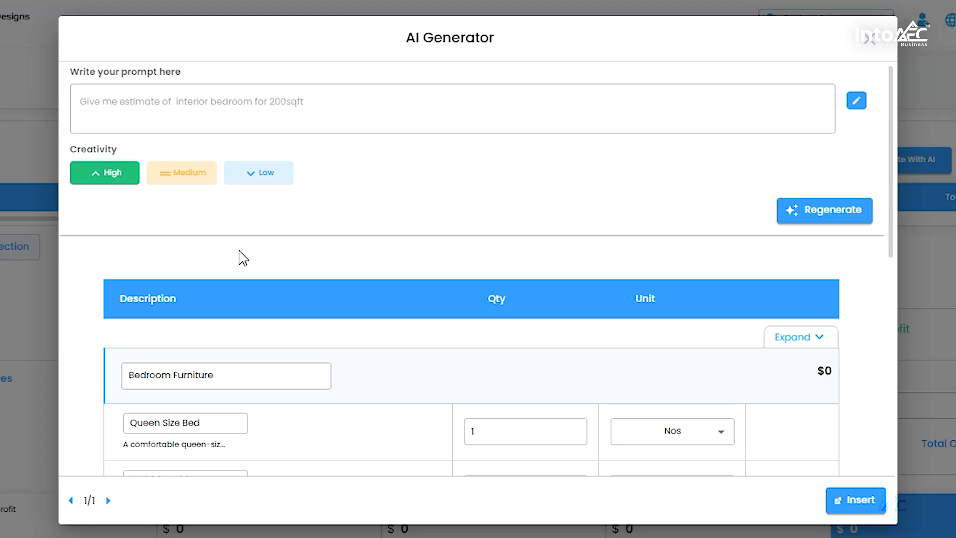
- Review the AI-generated bedroom furniture and decor items and insert them into the estimate
scroll(239, 250, "down", 1)
scroll(239, 250, "up", 1)
scroll(239, 258, "down", 2)
scroll(239, 258, "up", 2)
scroll(318, 295, "down", 3)
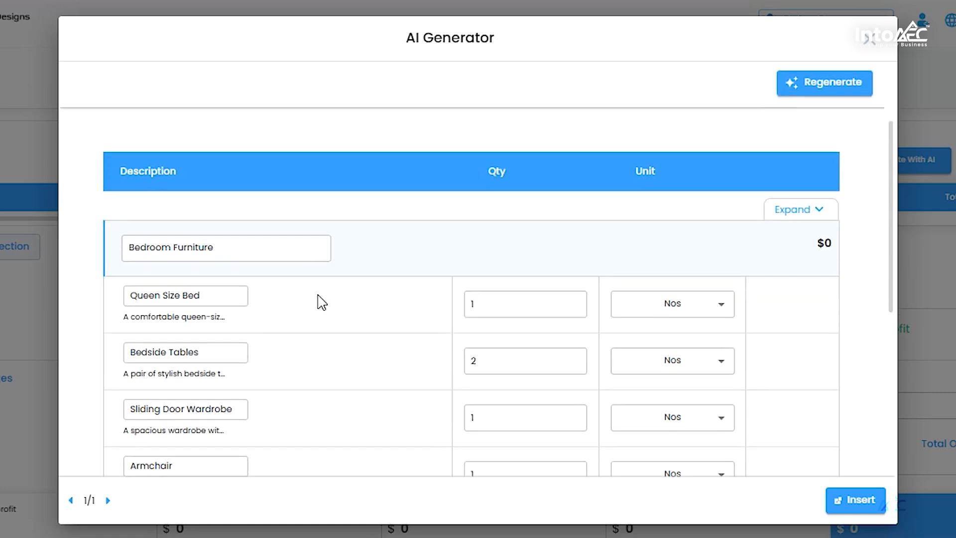
scroll(318, 295, "down", 3)
scroll(322, 302, "down", 7)
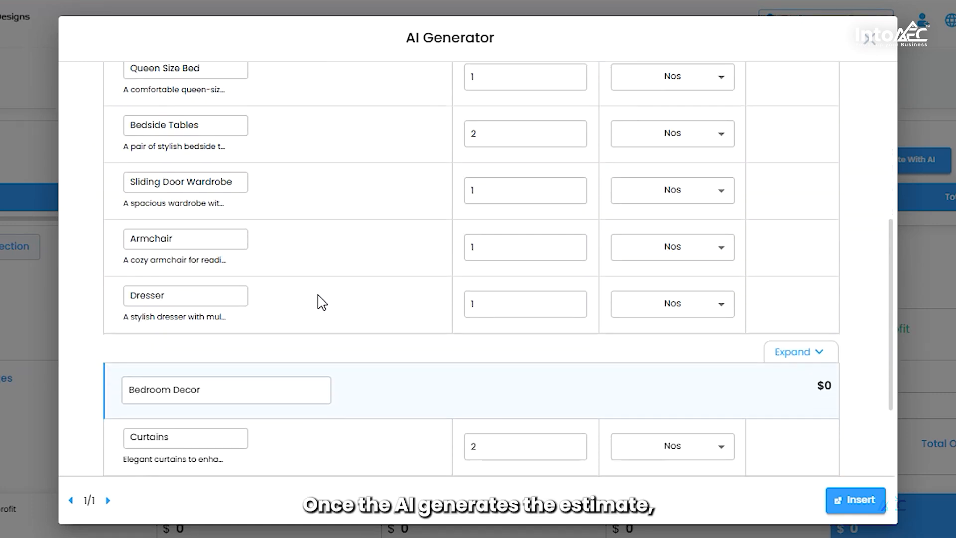
scroll(321, 302, "up", 10)
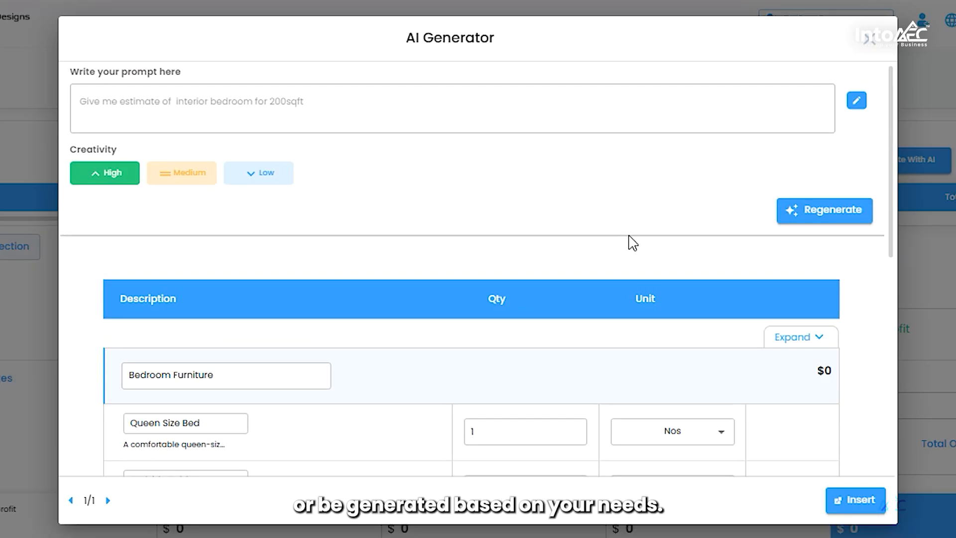
scroll(877, 353, "down", 8)
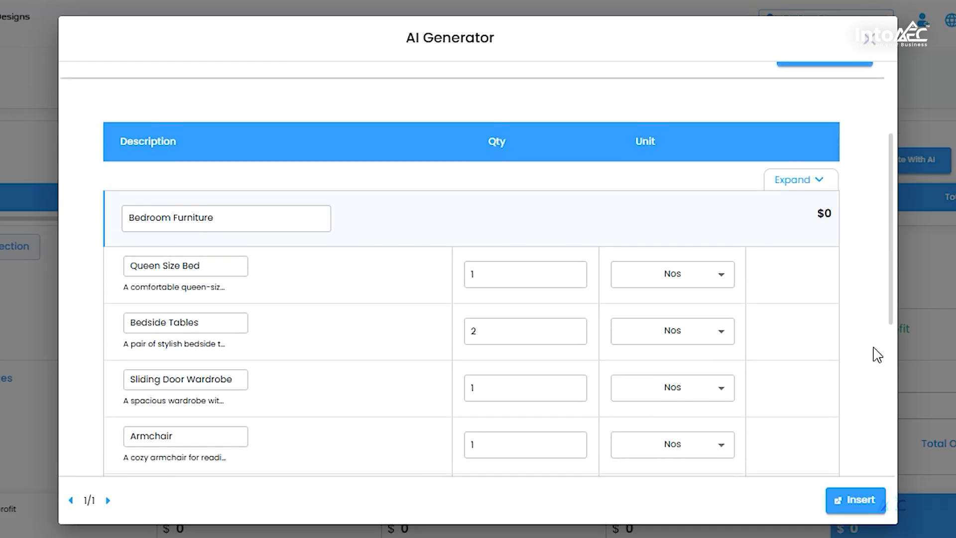
left_click(866, 501)
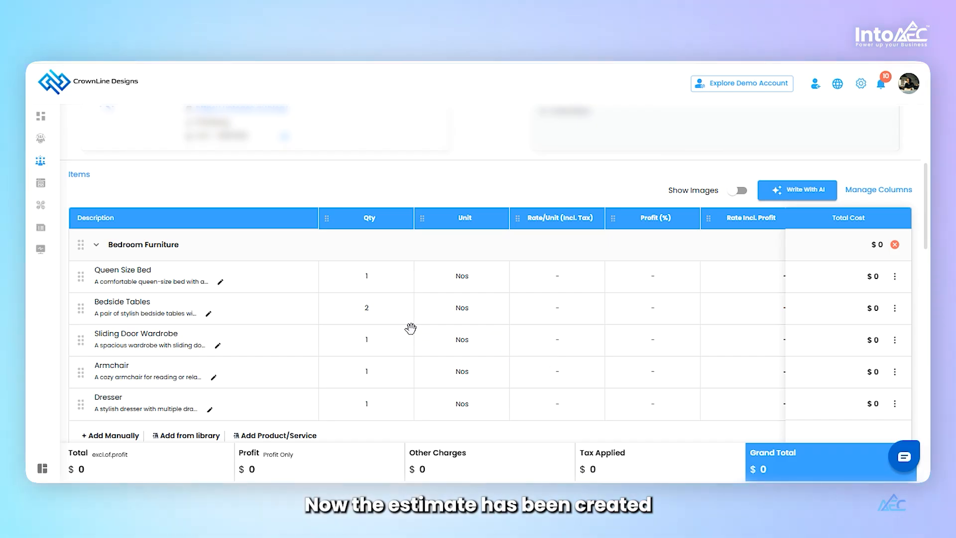
- Set the rate per unit of the Queen Size Bed to 200
scroll(410, 328, "down", 2)
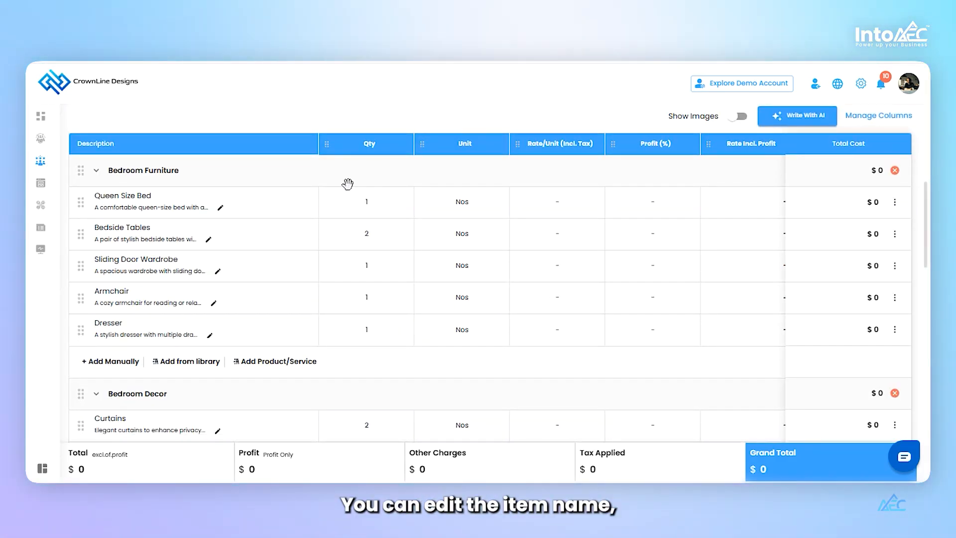
left_click(159, 197)
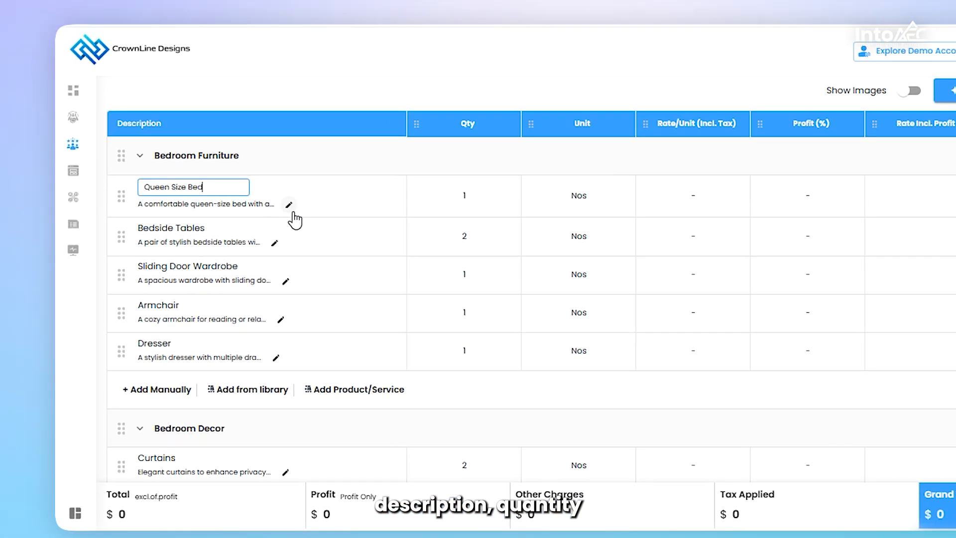
left_click(704, 202)
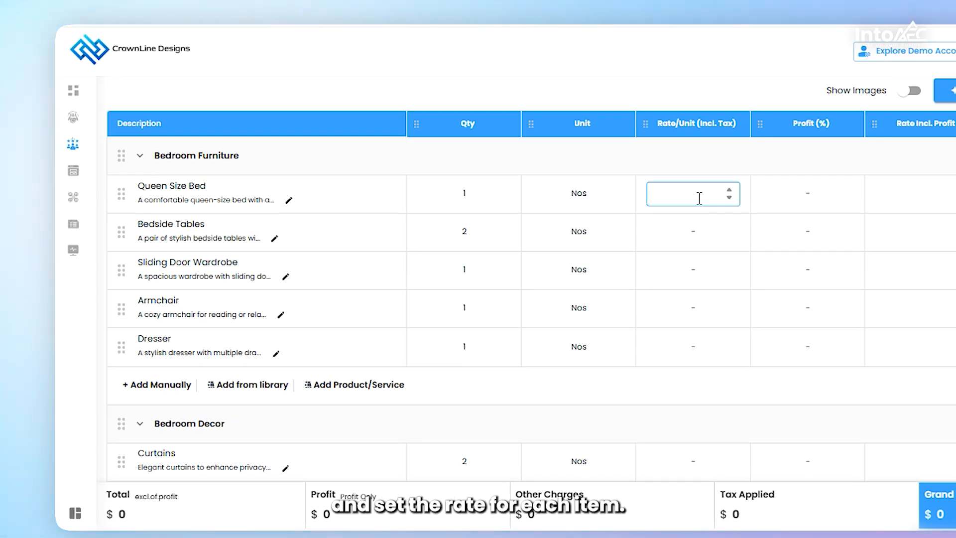
type("200")
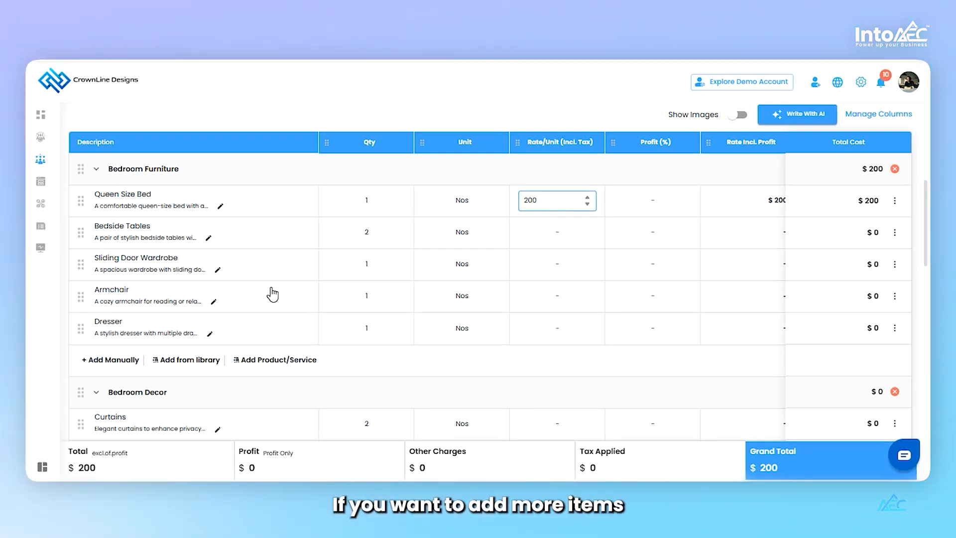
- Manually add an item named "Table" to the Bedroom Furniture section with a quantity of 2
left_click(120, 365)
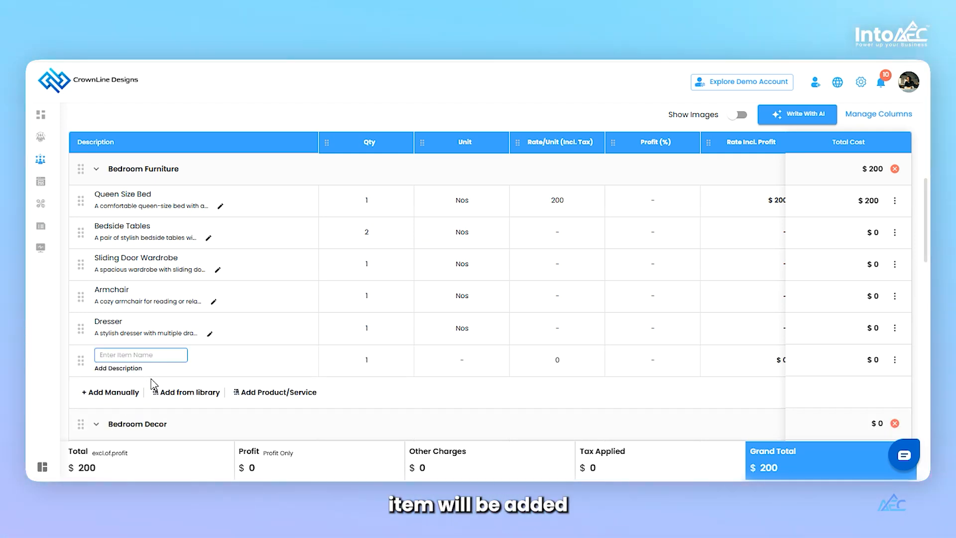
left_click(354, 364)
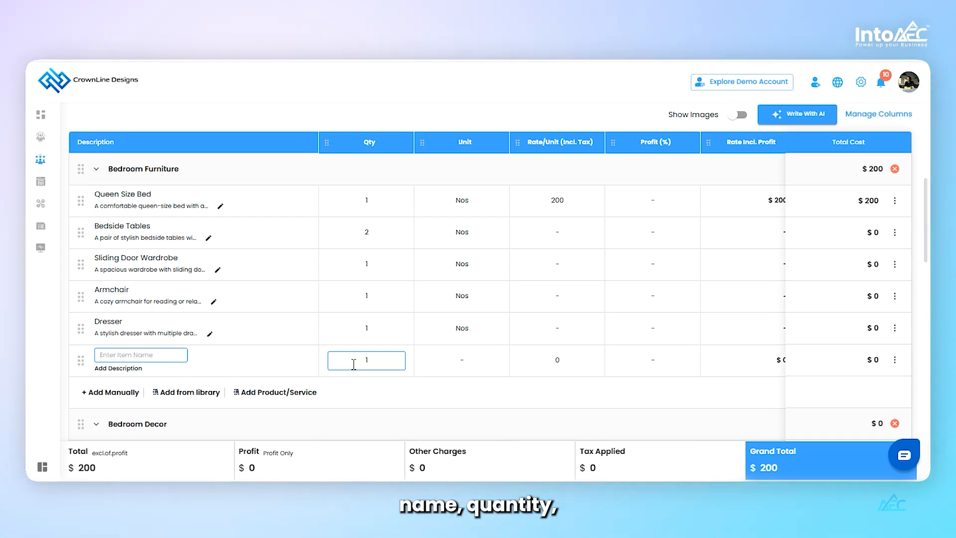
left_click(450, 365)
left_click(581, 369)
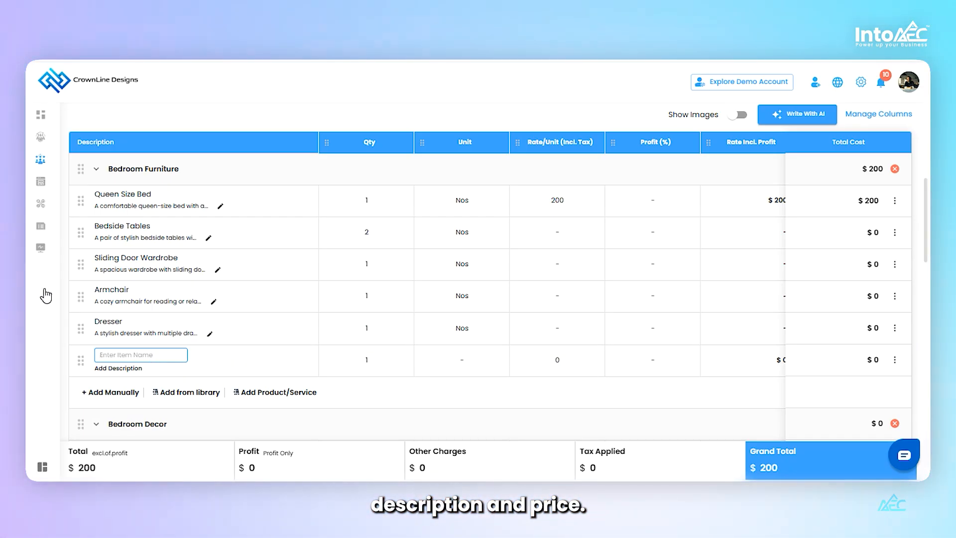
left_click(123, 367)
left_click(433, 331)
left_click(370, 365)
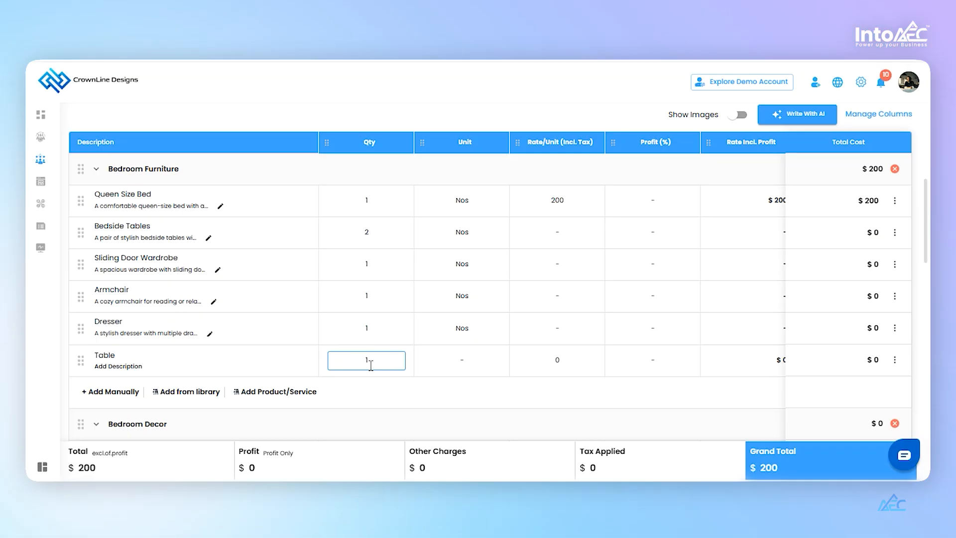
- Add the description "Side table of 4ft x 3ft" to the Table item
left_click(118, 368)
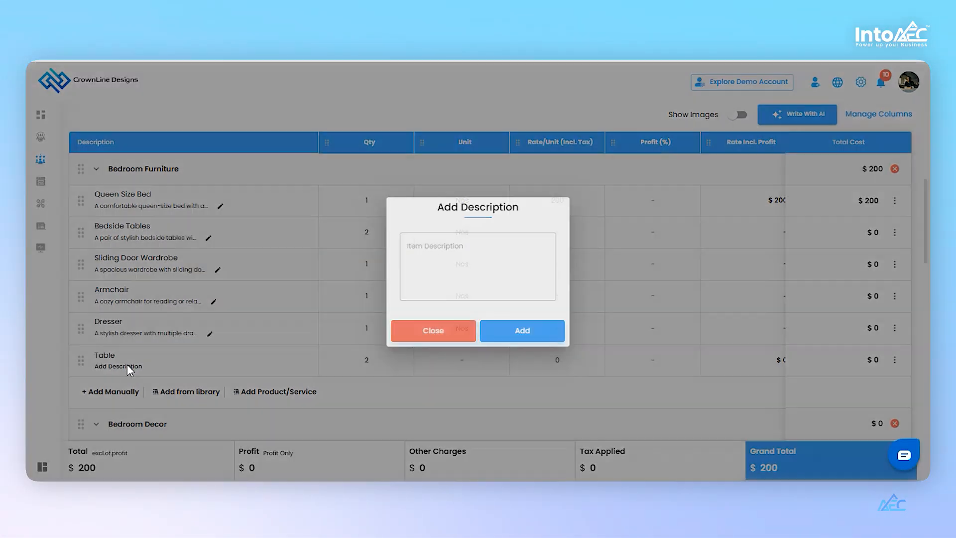
left_click(434, 260)
type("side tab")
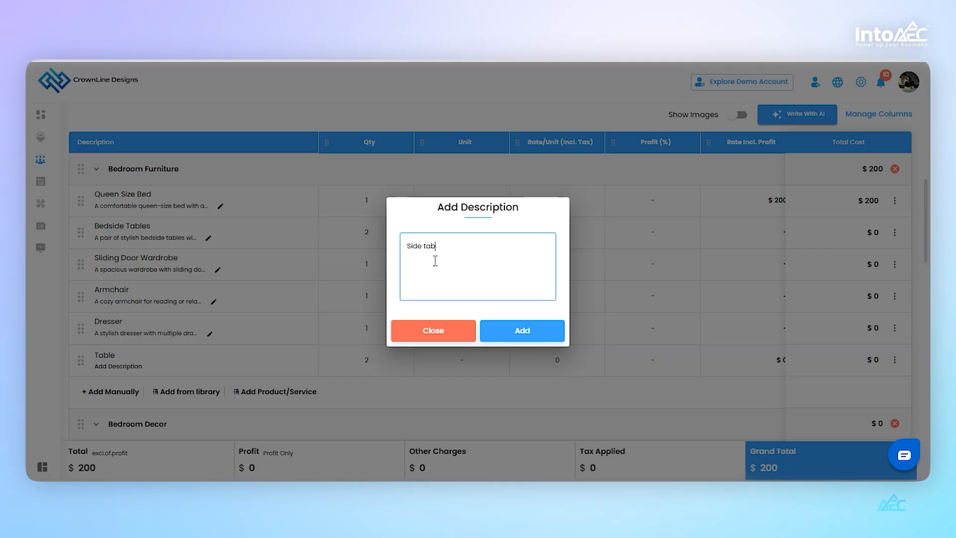
type("le of 4ft x 3ft")
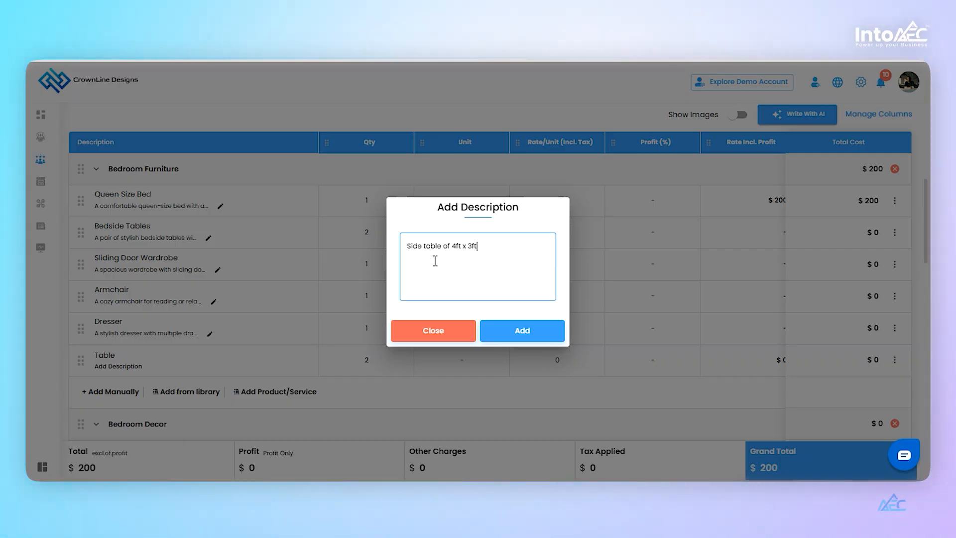
left_click(522, 330)
- Set the Table item's unit to Nos and its rate per unit to 100
left_click(462, 360)
left_click(445, 327)
left_click(571, 360)
type("100")
- Set the rates of Bedside Tables, Sliding Door Wardrobe, Armchair and Dresser to 100, 400, 300 and 250
left_click(561, 230)
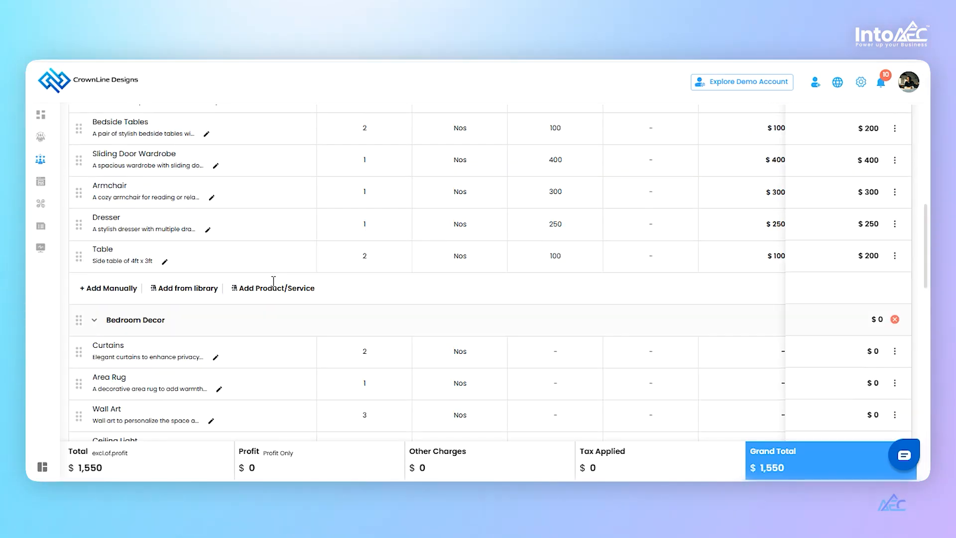
scroll(191, 323, "up", 1)
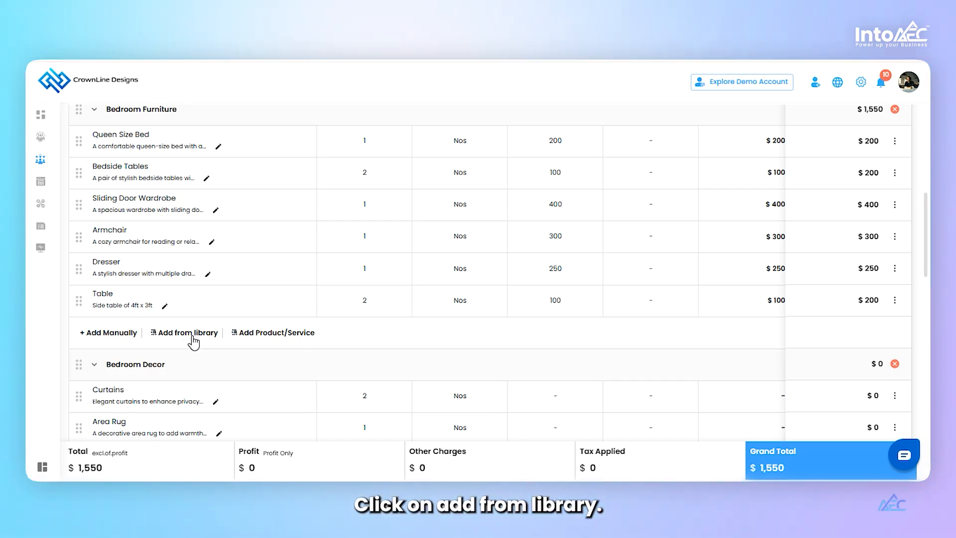
- Add the 3 Door Modern Wardrobe from the library's own items to the Bedroom Furniture section
left_click(192, 335)
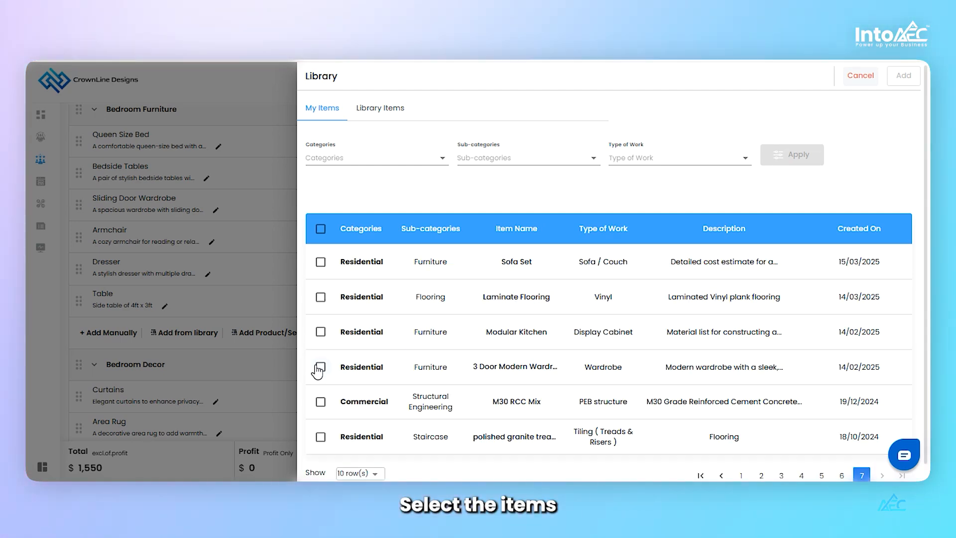
left_click(321, 367)
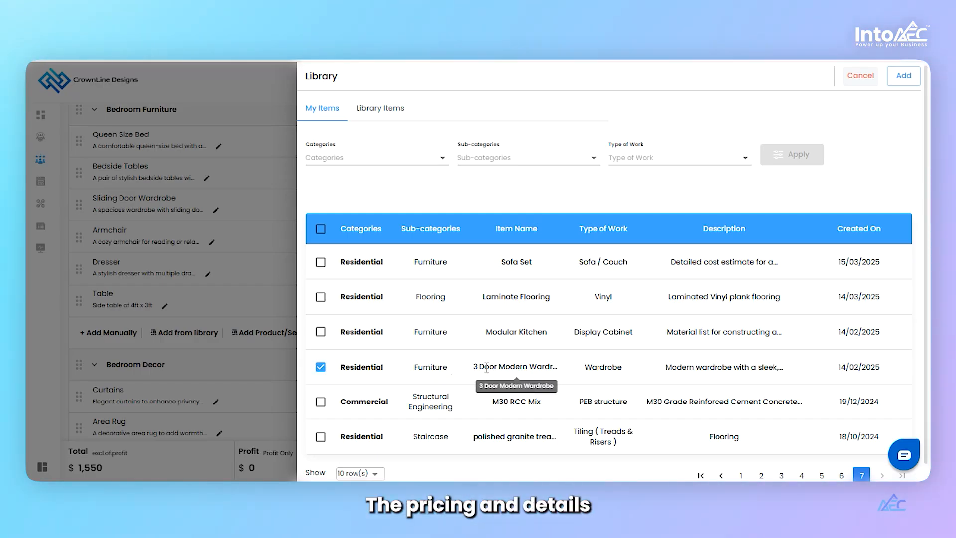
left_click(905, 79)
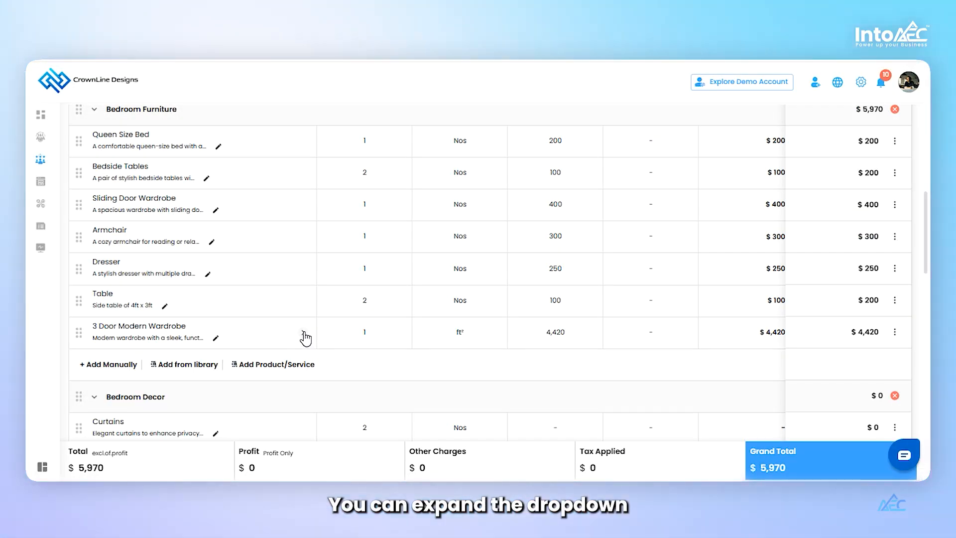
- Expand the 3 Door Modern Wardrobe item and review its materials and quantities
left_click(303, 333)
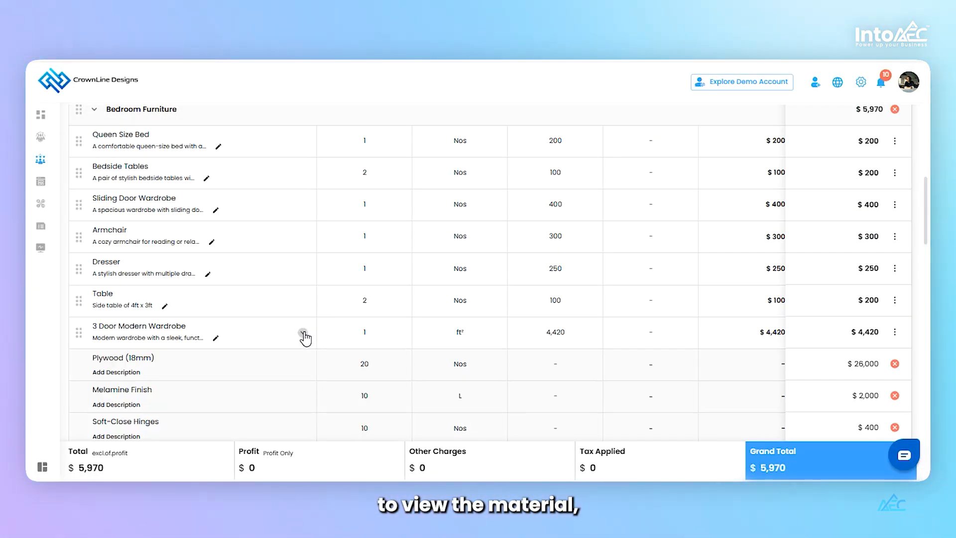
scroll(285, 378, "down", 3)
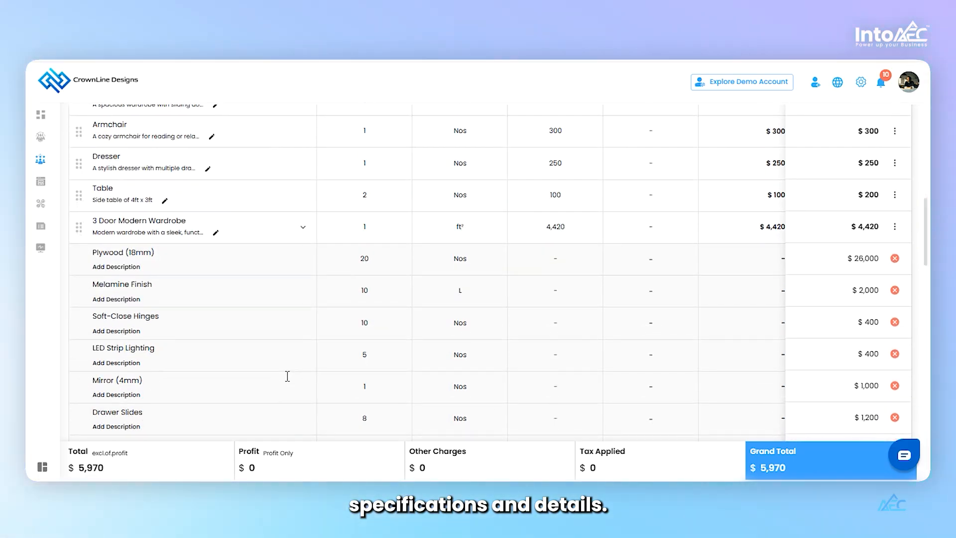
scroll(287, 376, "down", 1)
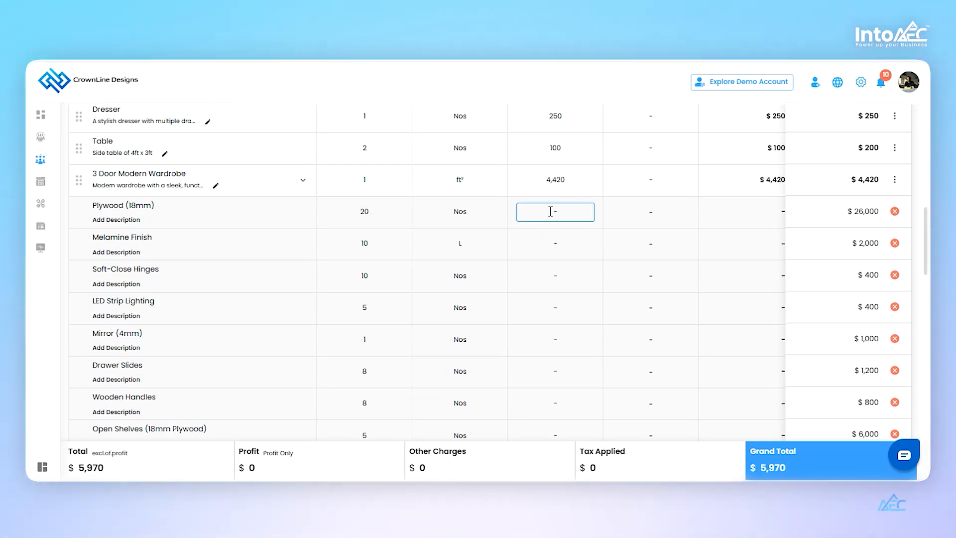
- Enter a trial rate of 20 for the wardrobe's Plywood (18mm) material and clear the rate again
left_click(550, 211)
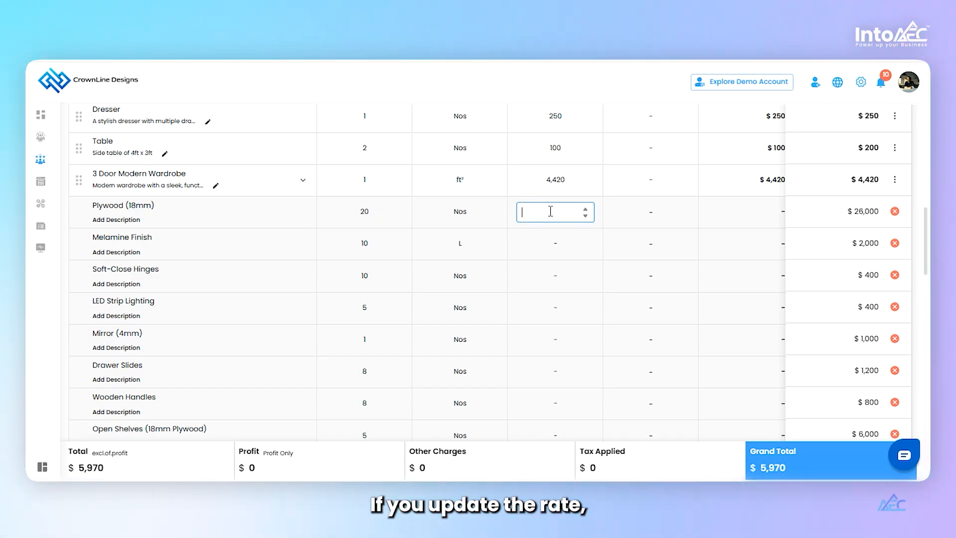
type("20")
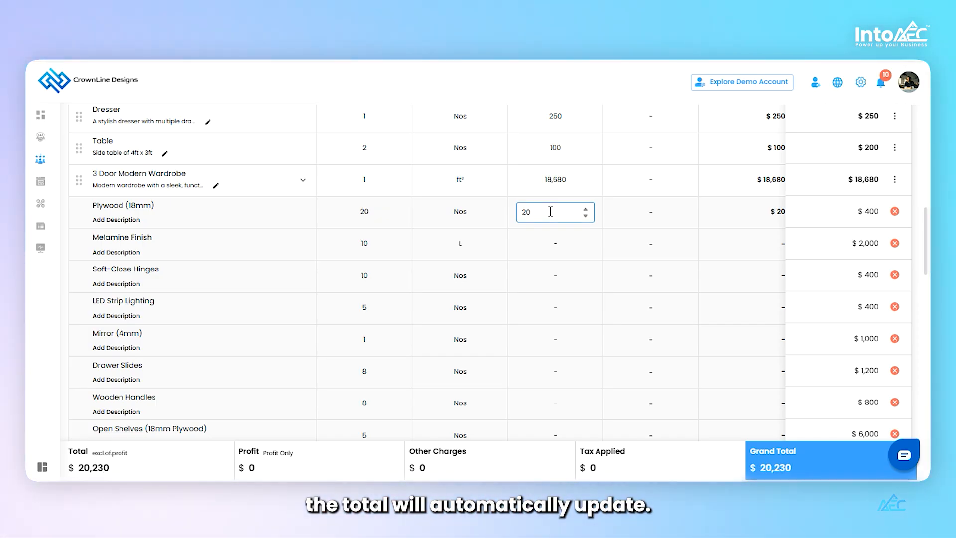
type("0")
key("BackSpace")
key("BackSpace")
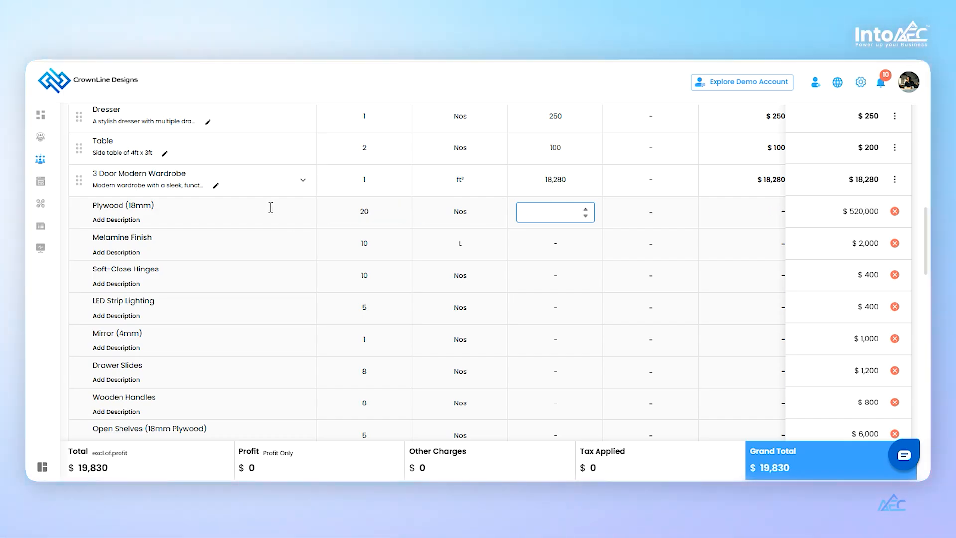
- Add a blank material row to the 3 Door Modern Wardrobe and remove that row
scroll(225, 302, "down", 3)
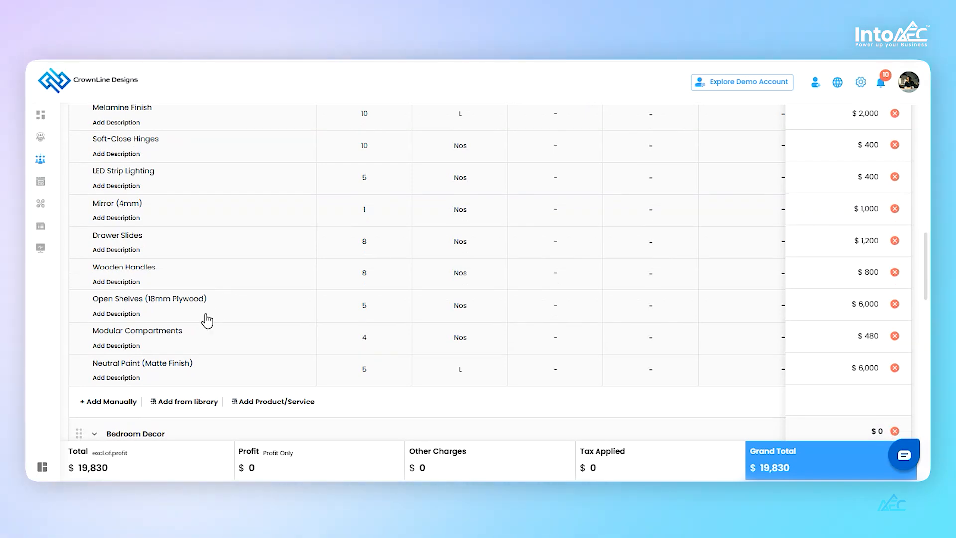
scroll(208, 320, "up", 3)
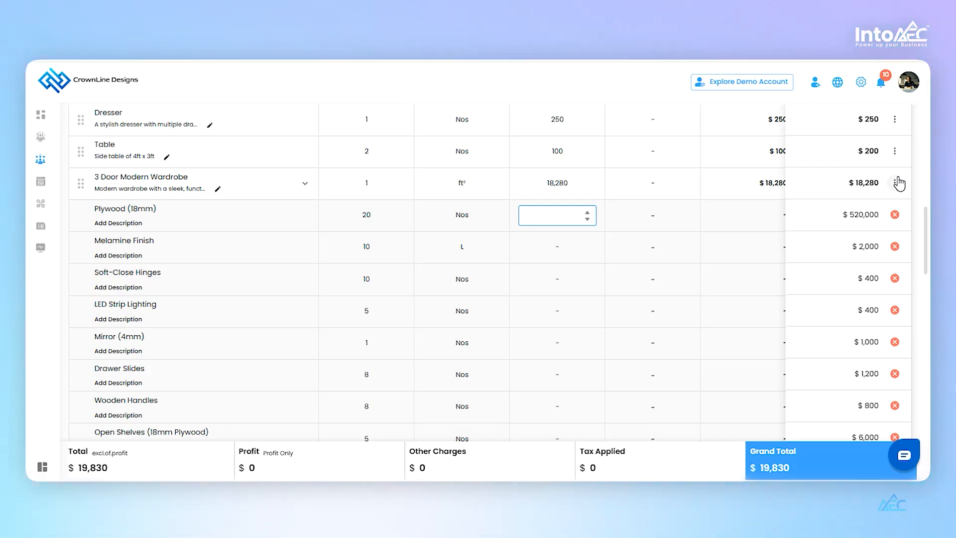
left_click(895, 181)
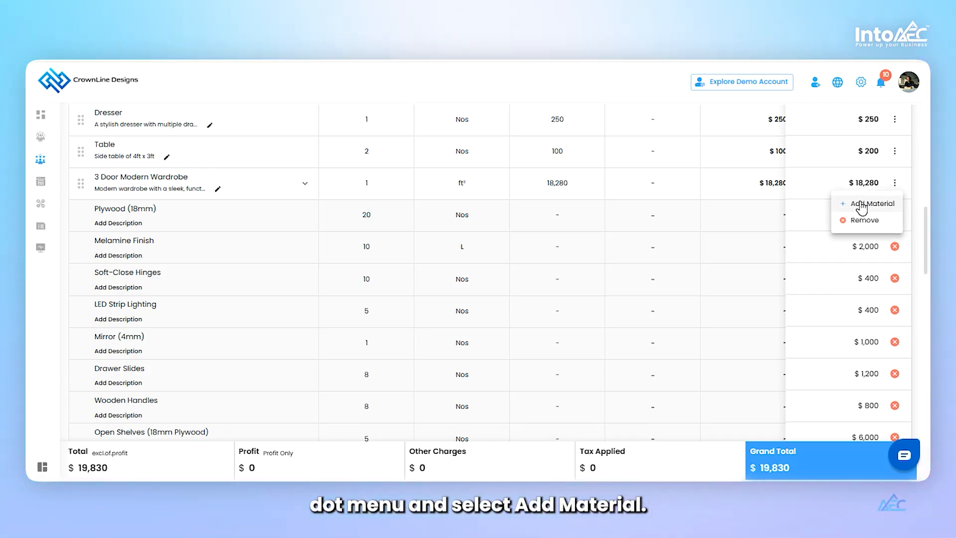
left_click(861, 203)
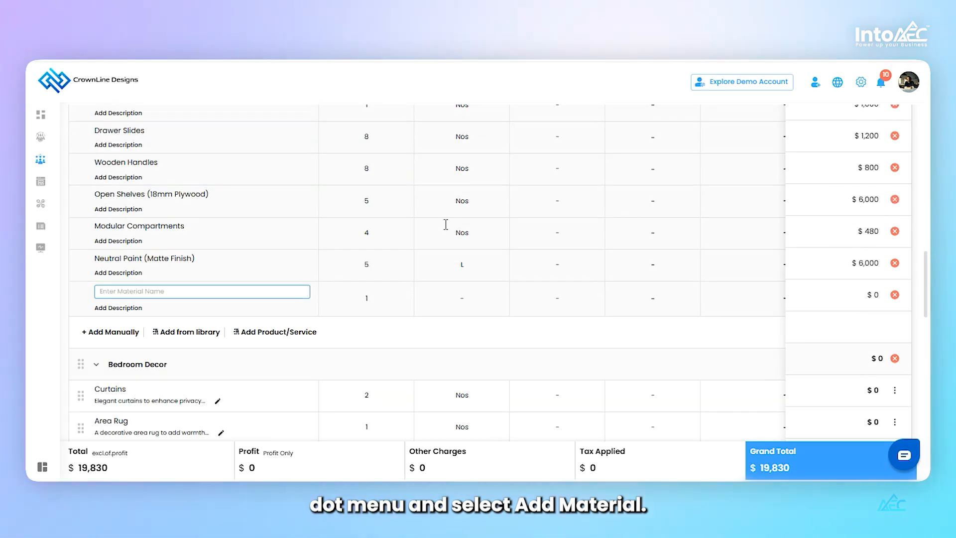
left_click(894, 296)
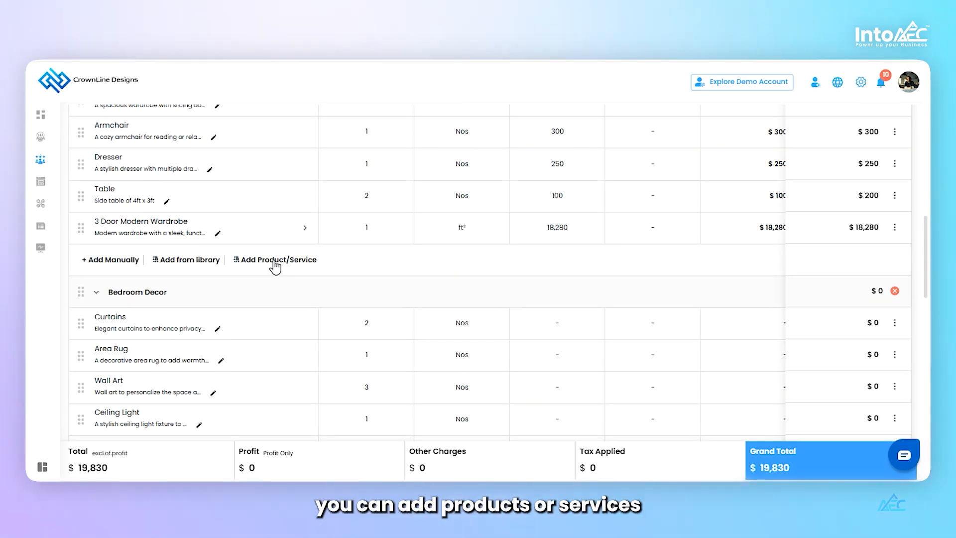
- Select Wall Panels among the inventory products, view the available services, and close the selection without adding anything
left_click(275, 260)
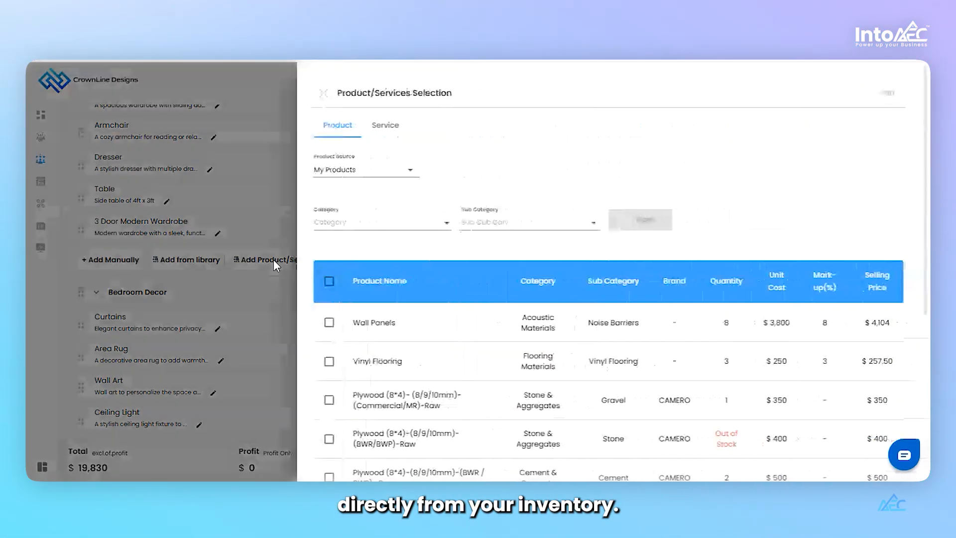
scroll(378, 324, "down", 3)
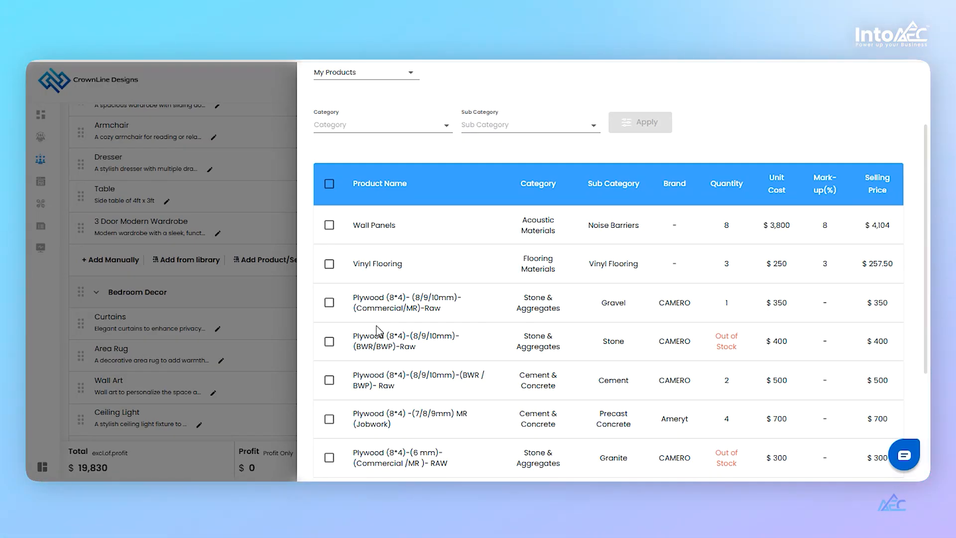
scroll(378, 331, "down", 1)
scroll(378, 331, "down", 2)
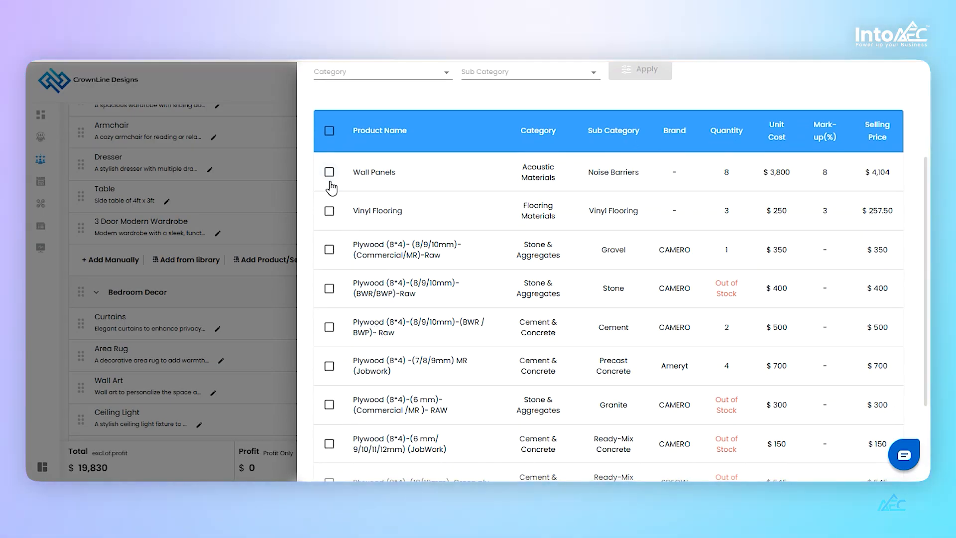
left_click(330, 179)
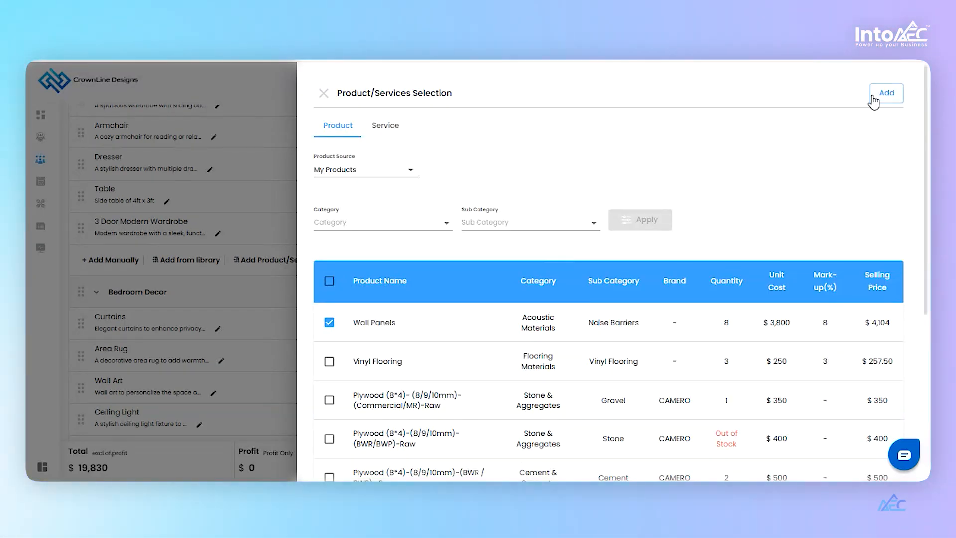
left_click(391, 131)
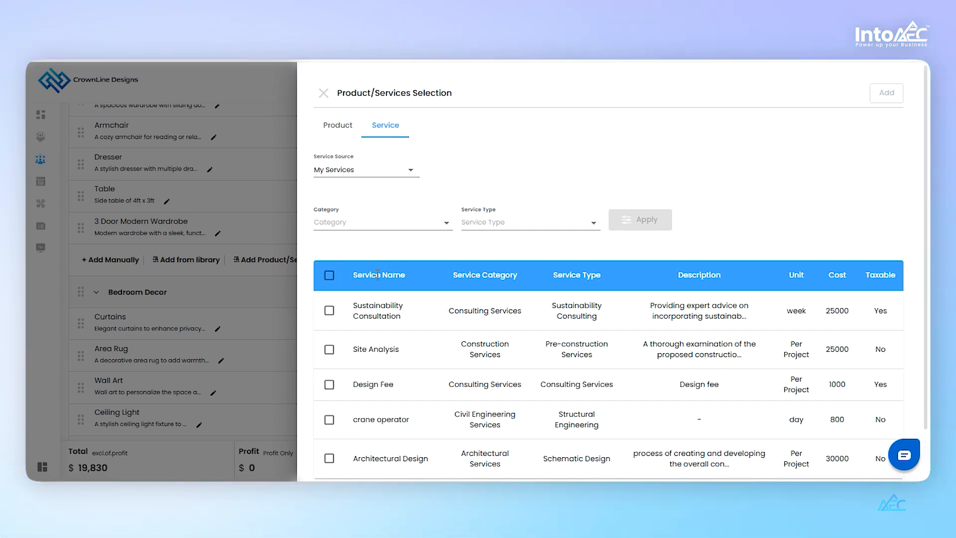
left_click(326, 96)
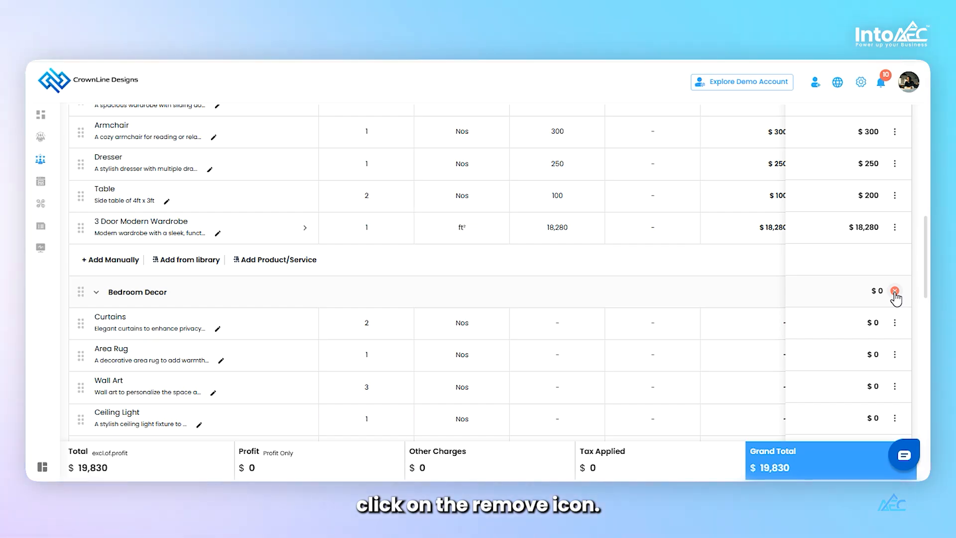
- Delete the entire Bedroom Decor section from the estimate
left_click(894, 291)
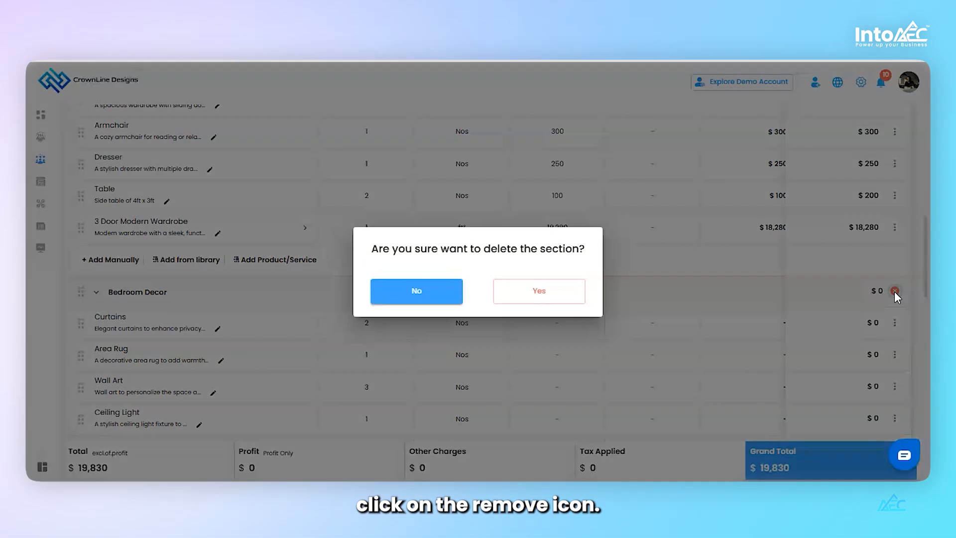
left_click(547, 294)
scroll(433, 306, "up", 5)
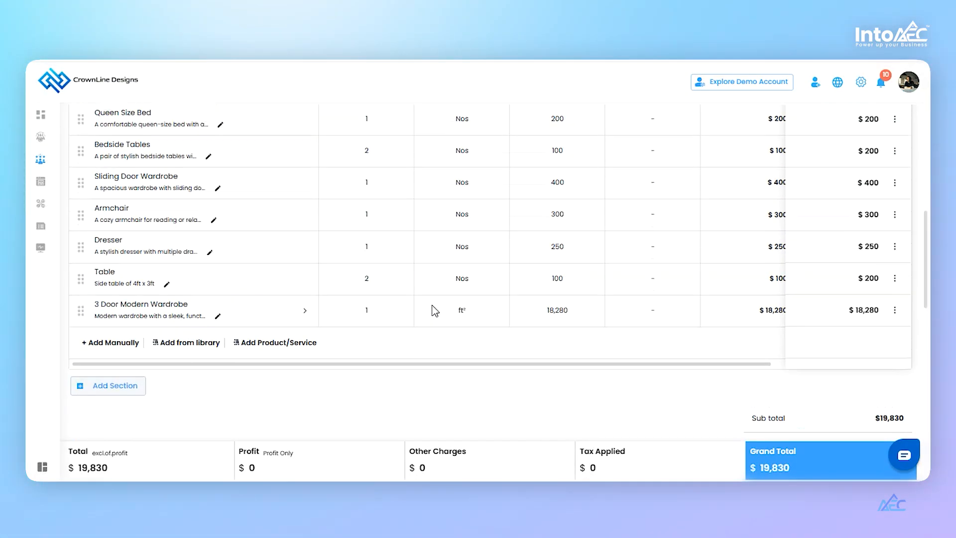
- Turn on image display for the estimate items, check the image upload slots, and turn it off again
scroll(433, 305, "up", 4)
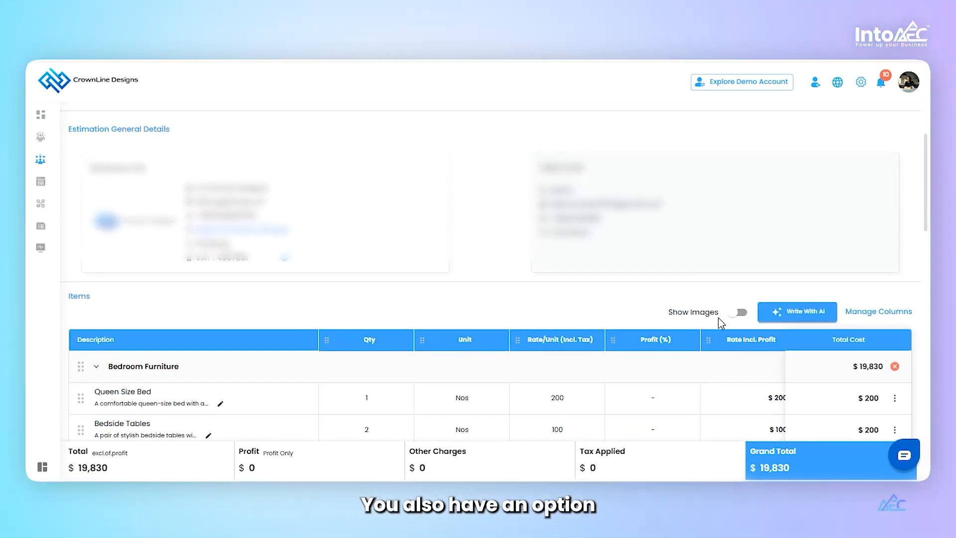
scroll(628, 279, "down", 1)
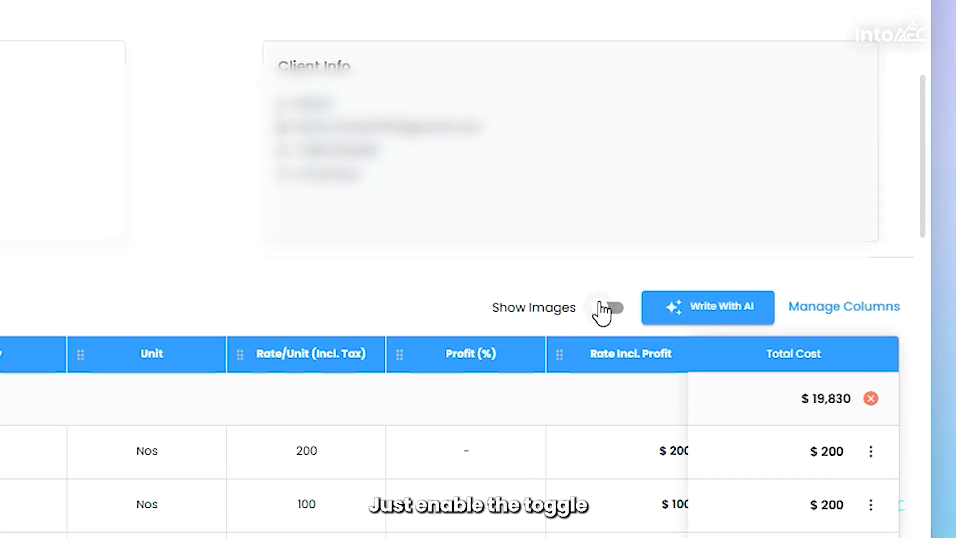
left_click(604, 308)
scroll(142, 306, "down", 2)
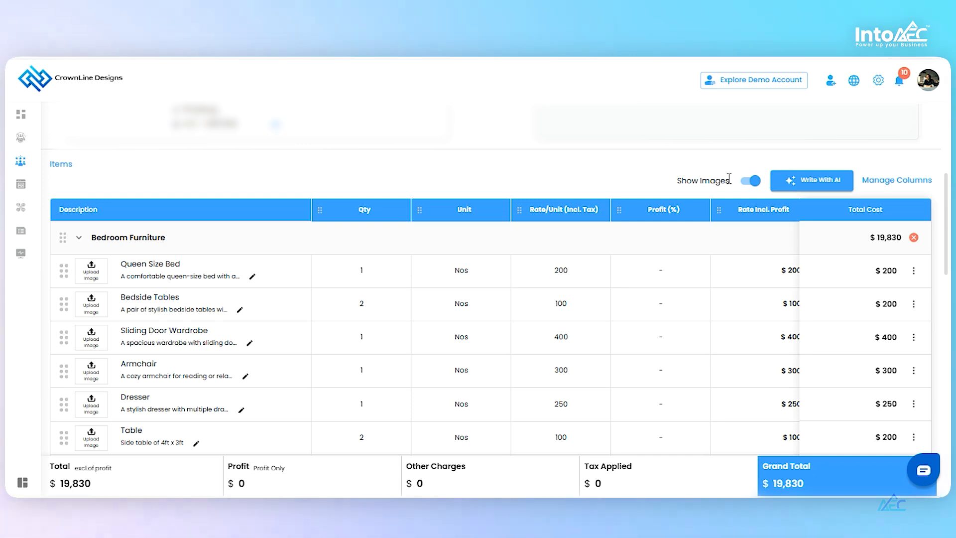
left_click(752, 181)
- Add a new column named Length of type Number to the estimate's items table
scroll(657, 176, "up", 1)
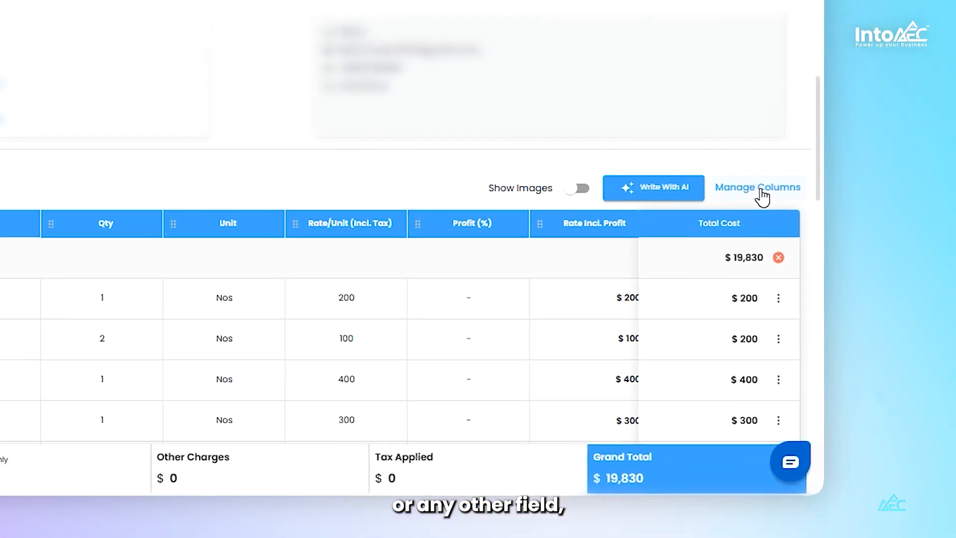
left_click(760, 191)
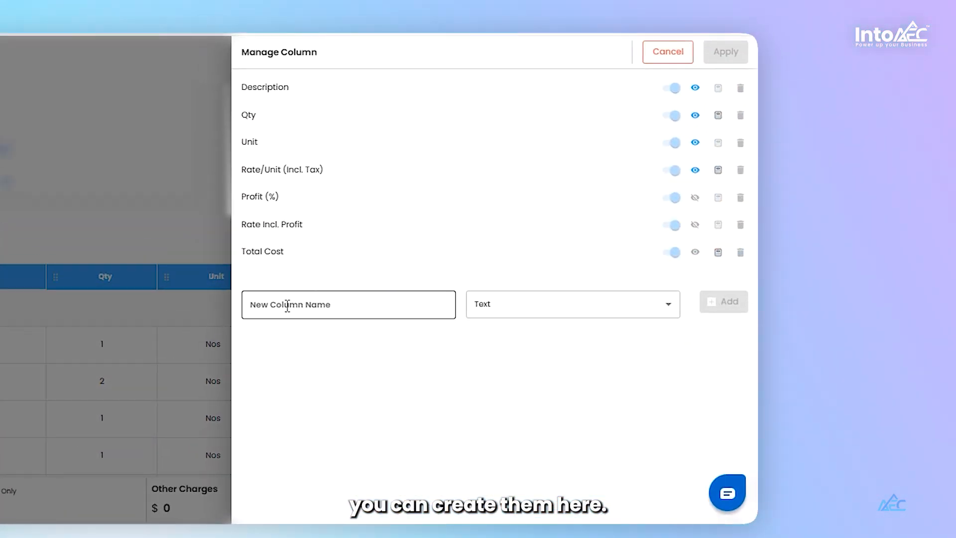
left_click(286, 306)
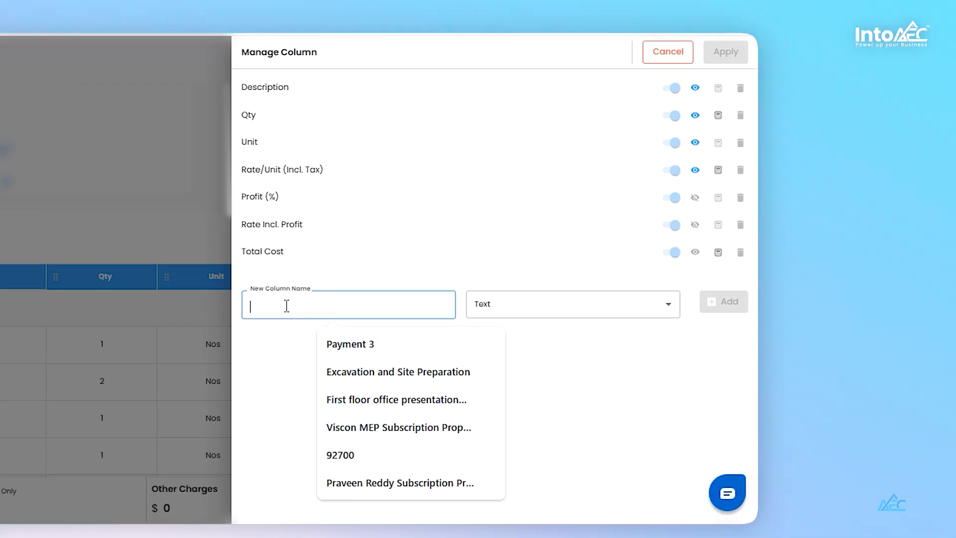
type("L")
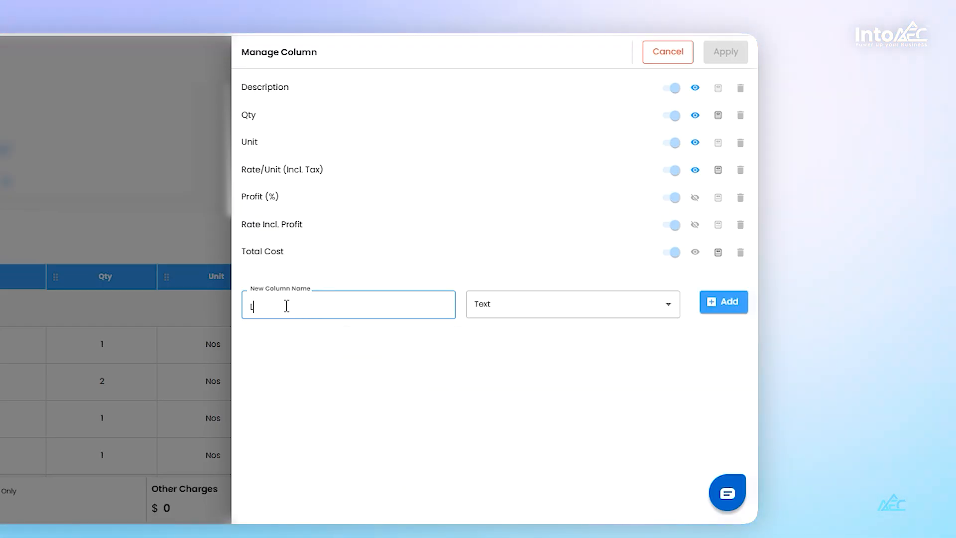
type("ength")
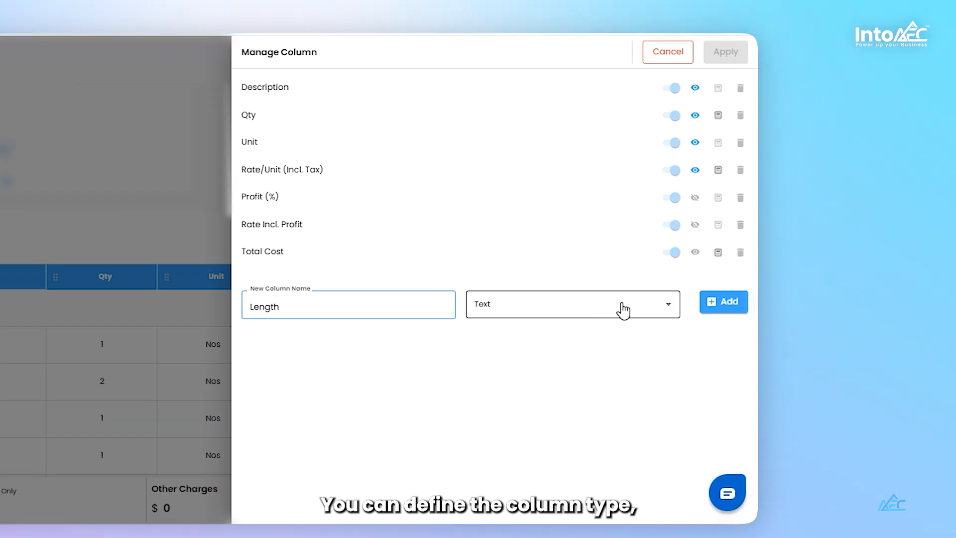
left_click(625, 309)
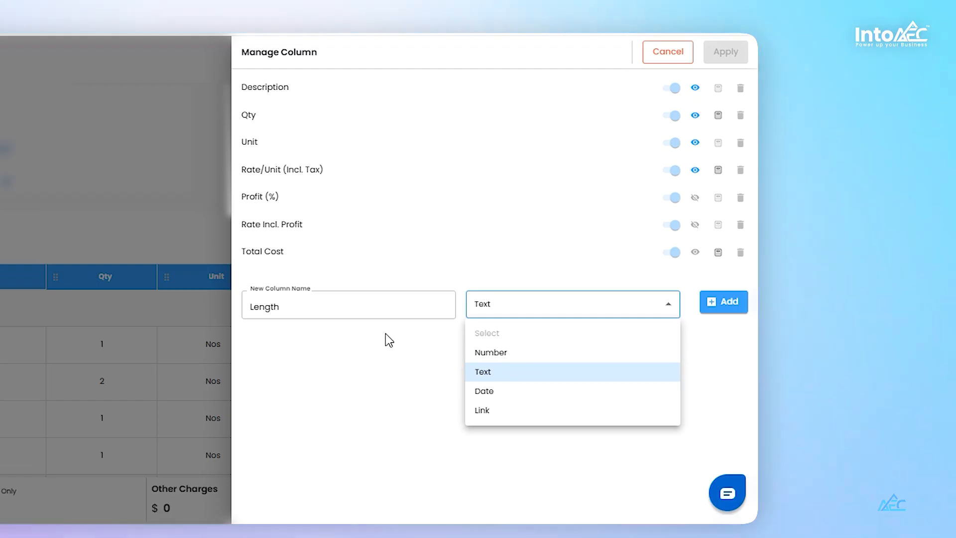
left_click(498, 353)
left_click(723, 301)
- Add a Number column named Height and switch the Length column's display back on
left_click(292, 331)
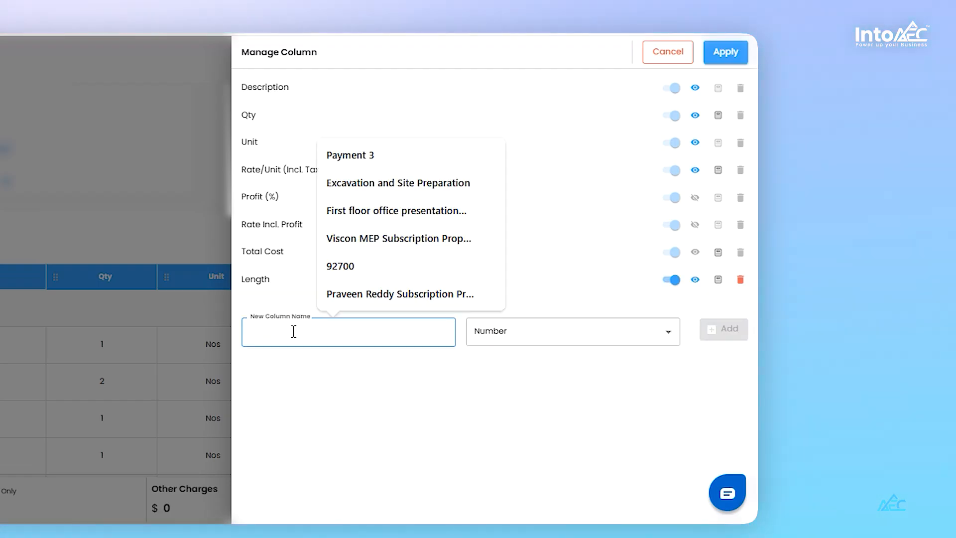
type("Height")
left_click(726, 338)
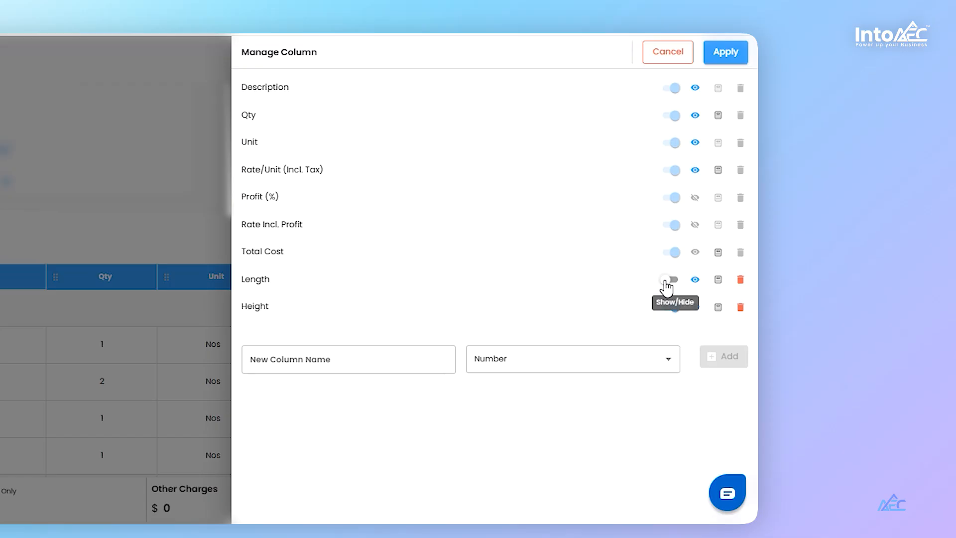
left_click(667, 281)
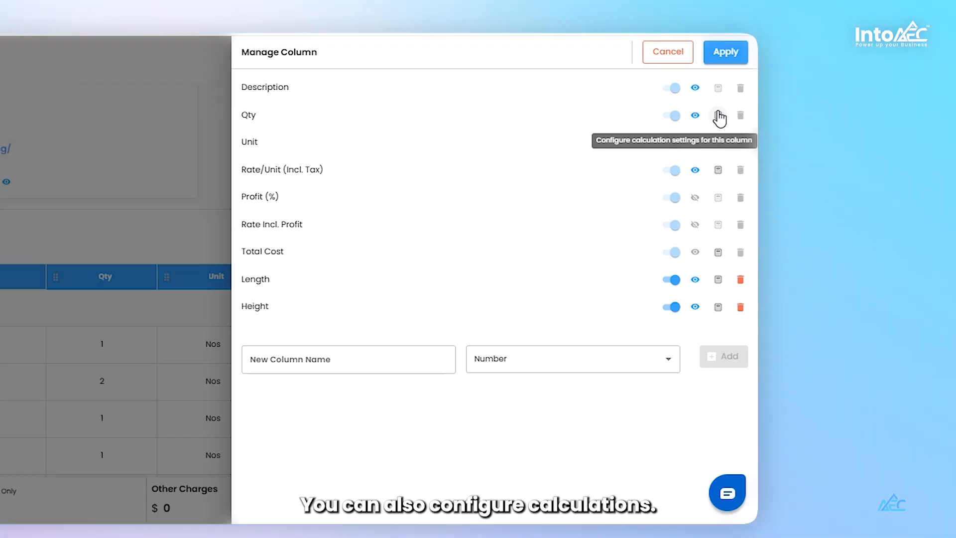
- Set the Qty column's calculation to Length × Height and apply the column changes to the estimate
left_click(718, 116)
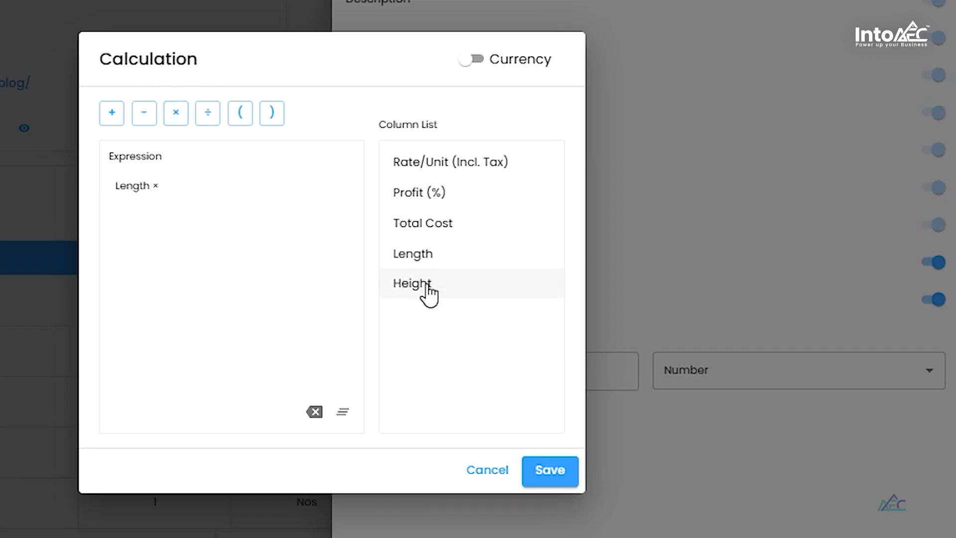
left_click(546, 480)
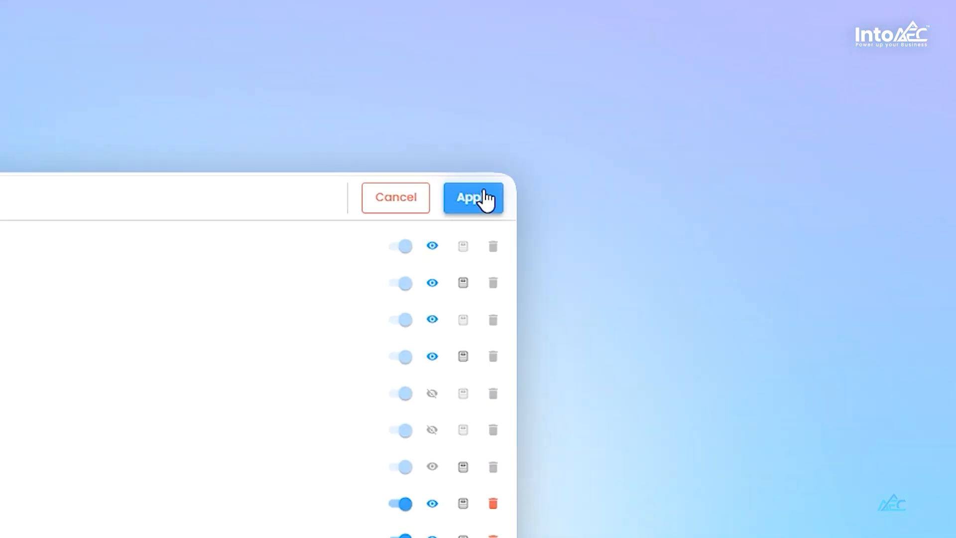
left_click(734, 33)
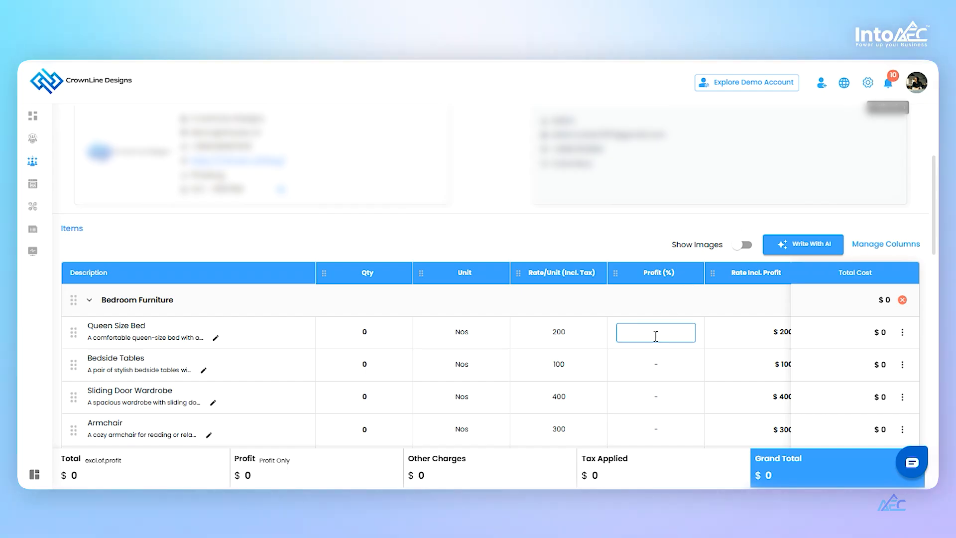
- Move the Length and Height columns ahead of Qty and enter length 7 and height 6 for the Queen Size Bed
scroll(656, 336, "right", 4)
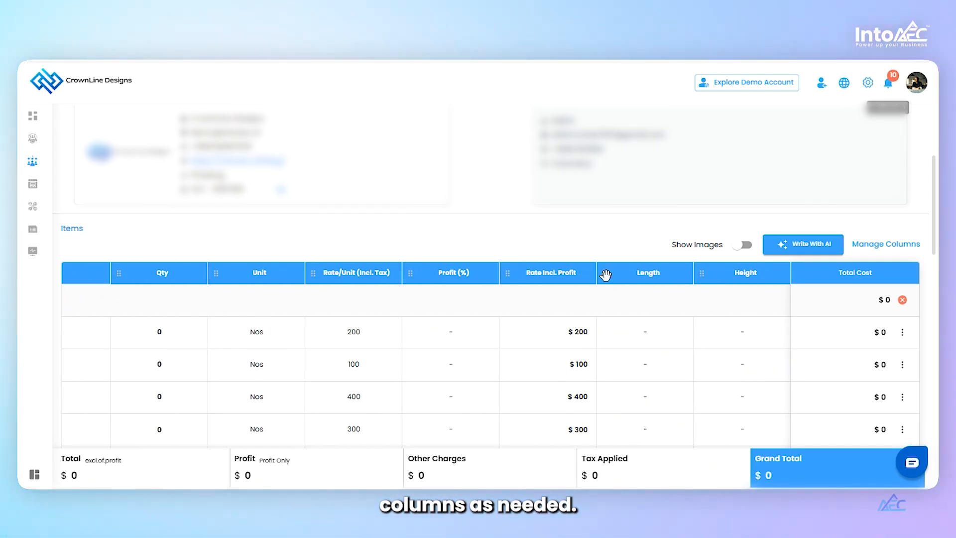
left_click_drag(605, 275, 164, 272)
left_click(365, 333)
left_click(457, 332)
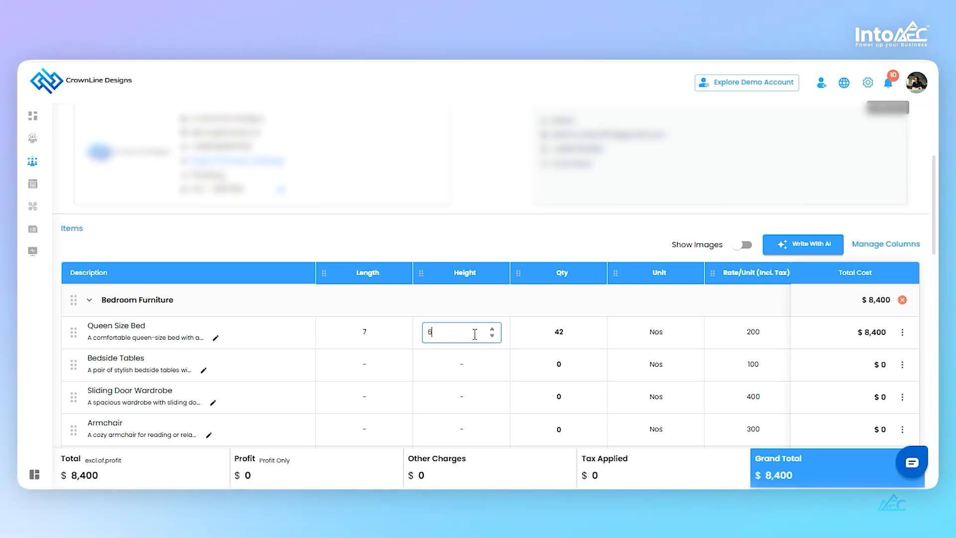
left_click(375, 330)
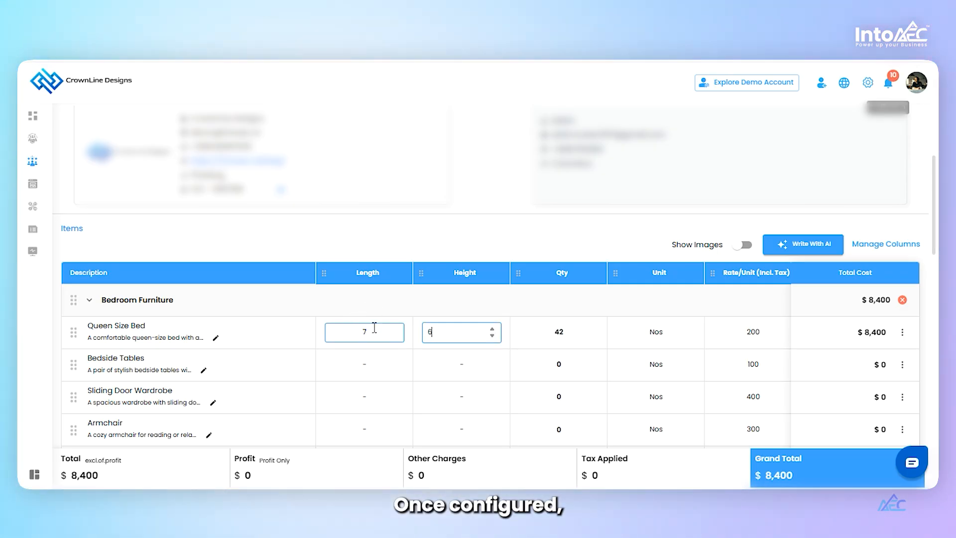
left_click(472, 332)
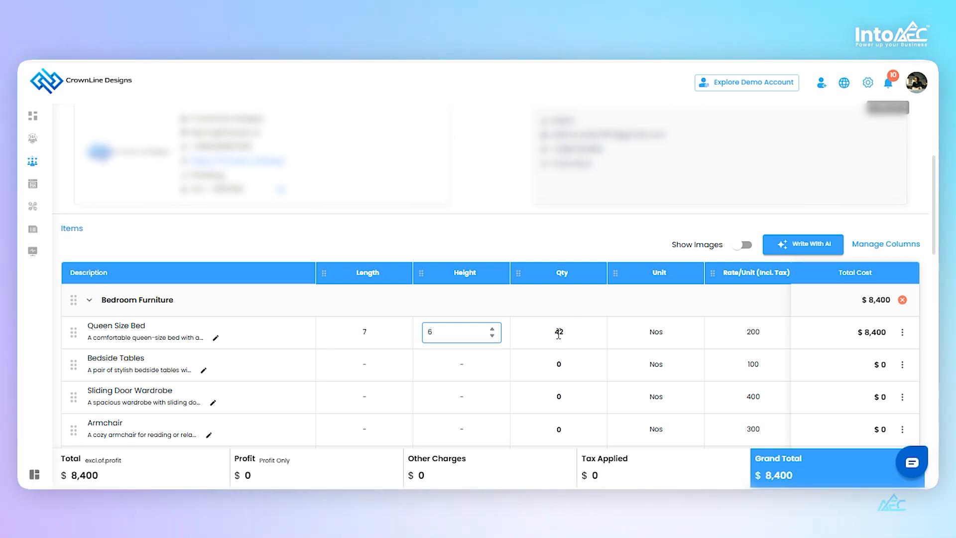
left_click(522, 237)
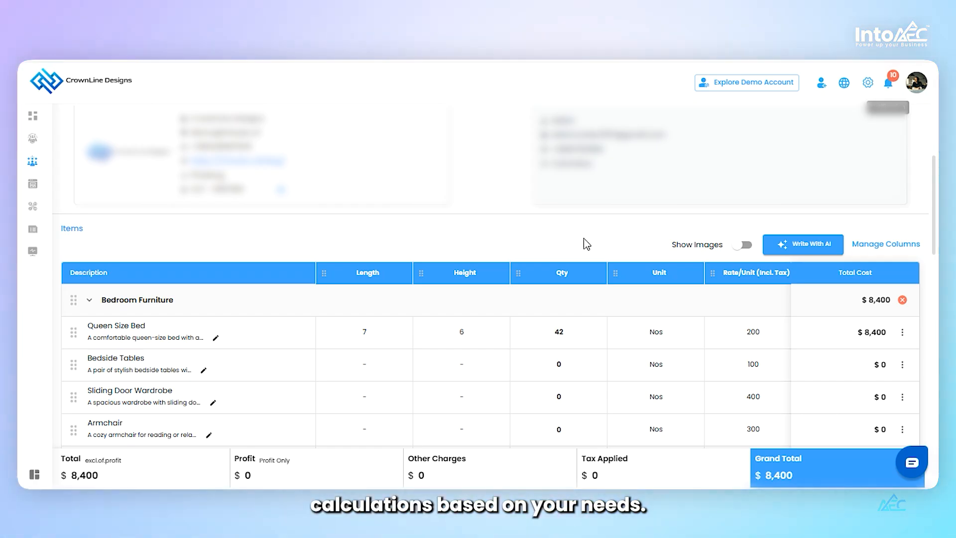
- Delete the custom Length and Height columns from the items table and close the column settings
left_click(833, 247)
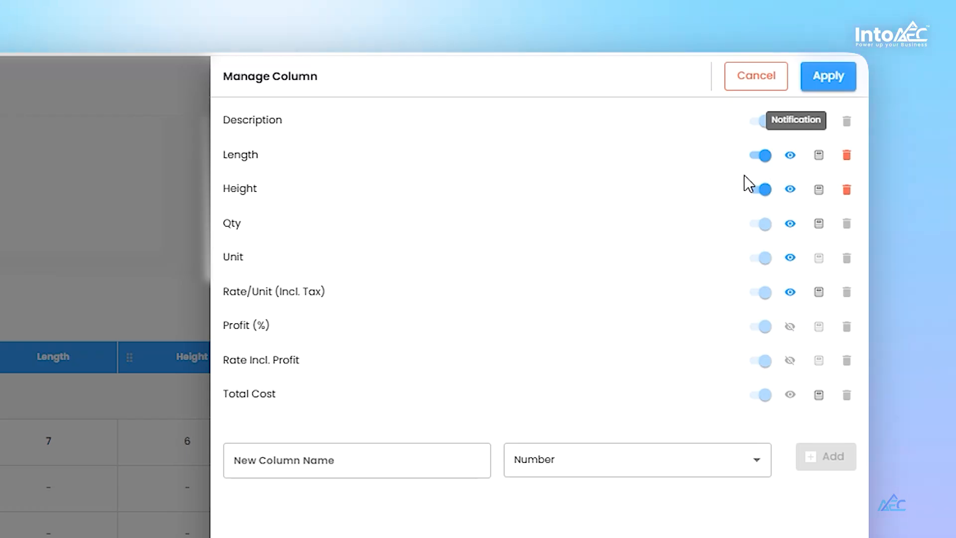
left_click(761, 159)
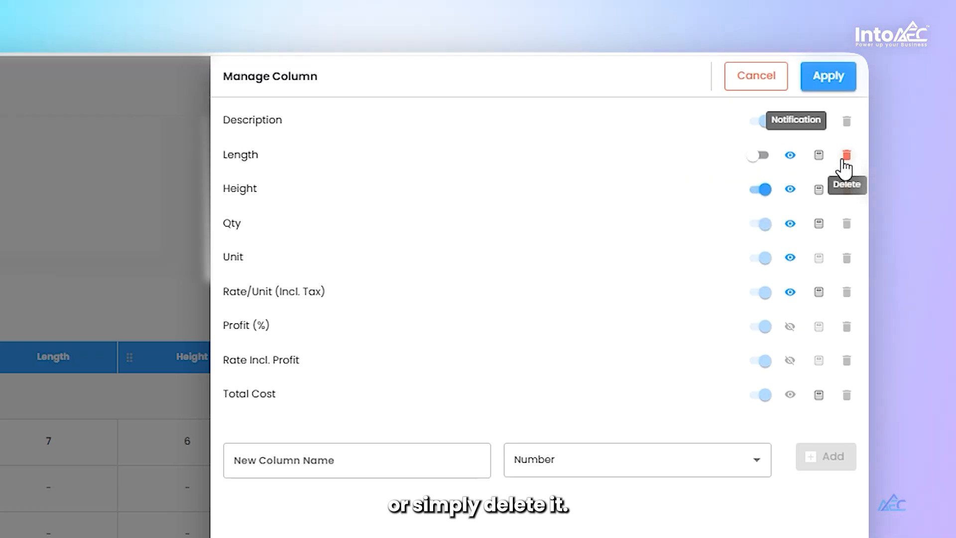
left_click(847, 155)
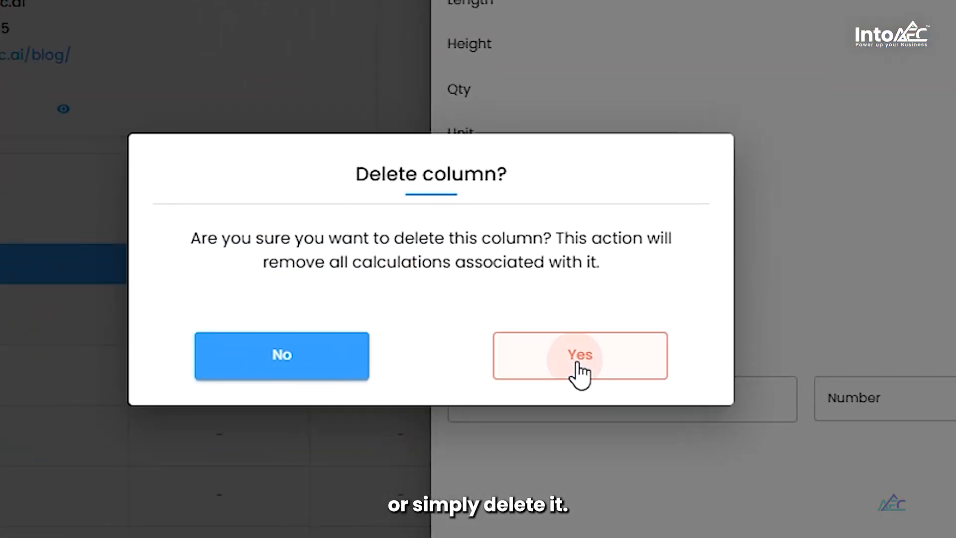
left_click(579, 364)
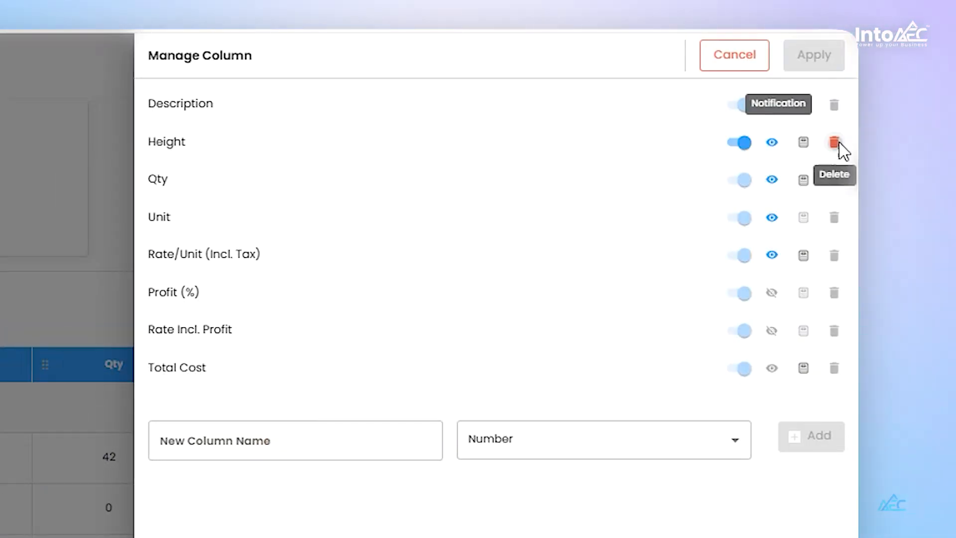
left_click(836, 145)
left_click(486, 318)
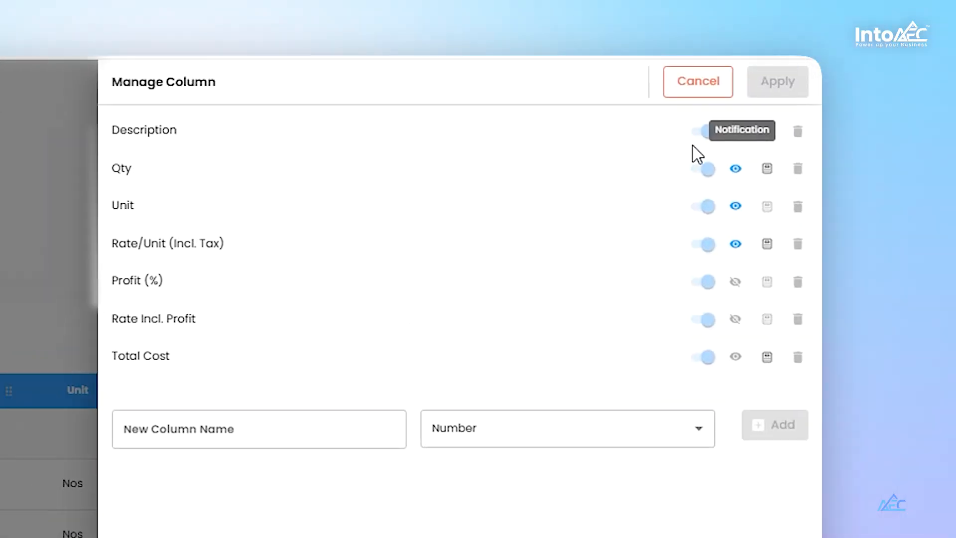
left_click(689, 80)
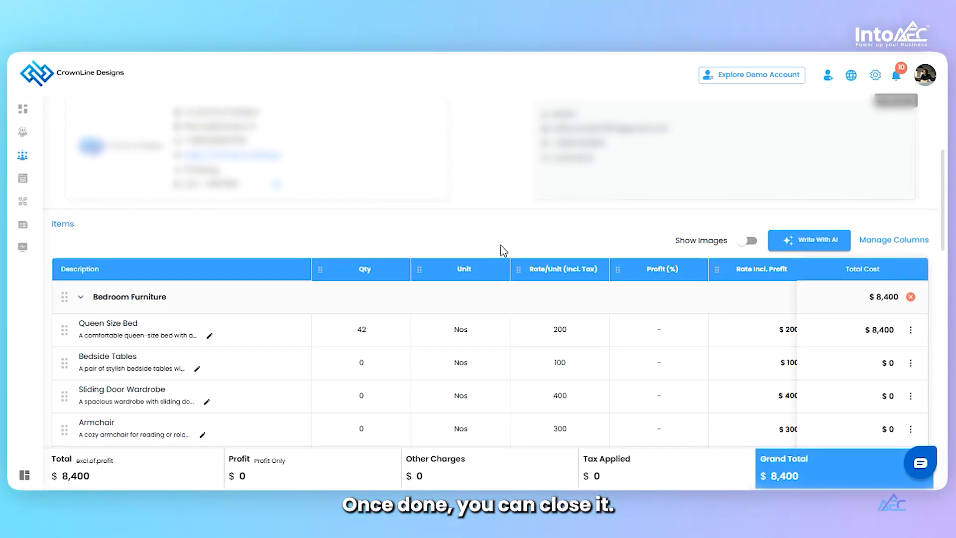
- Add a new section at the end of the items table, open its name for editing, and delete the section again
scroll(503, 250, "down", 2)
scroll(502, 250, "down", 7)
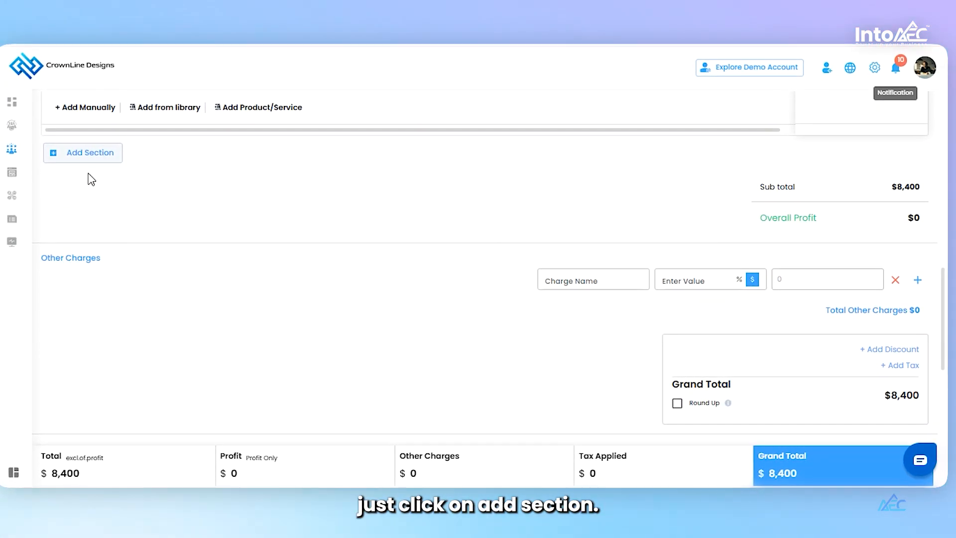
left_click(97, 158)
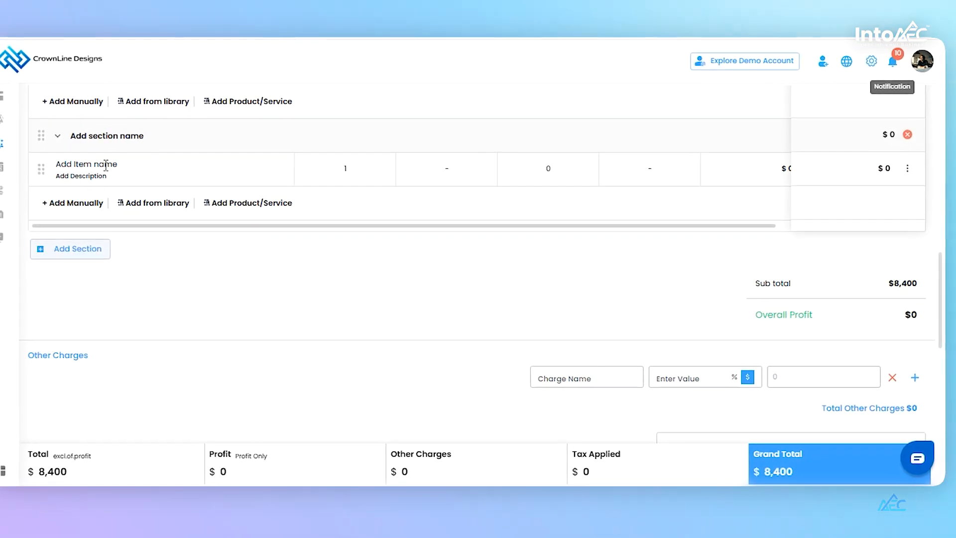
left_click(144, 135)
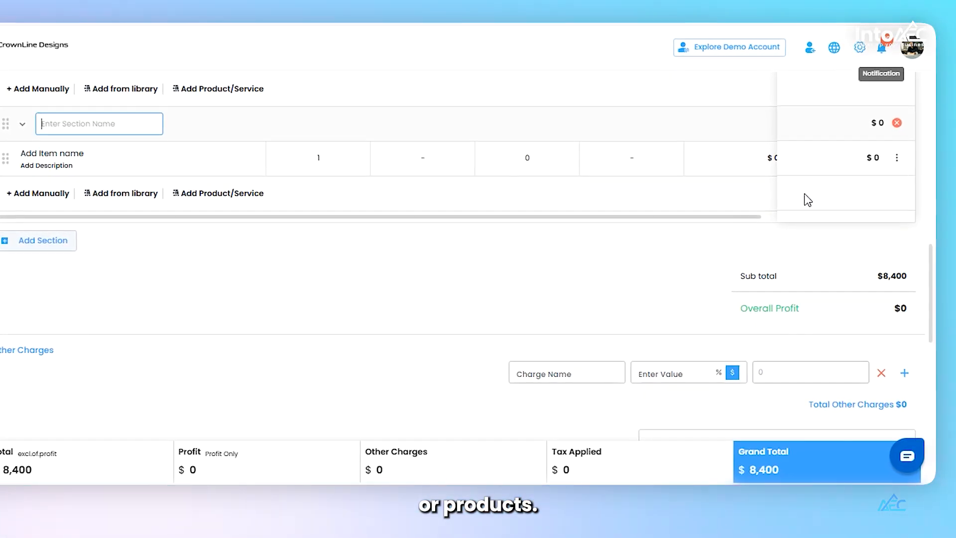
left_click(896, 122)
left_click(488, 277)
- Enter a Transportation charge of 30% under Other Charges, then add an extra charge row and remove it
scroll(488, 278, "down", 2)
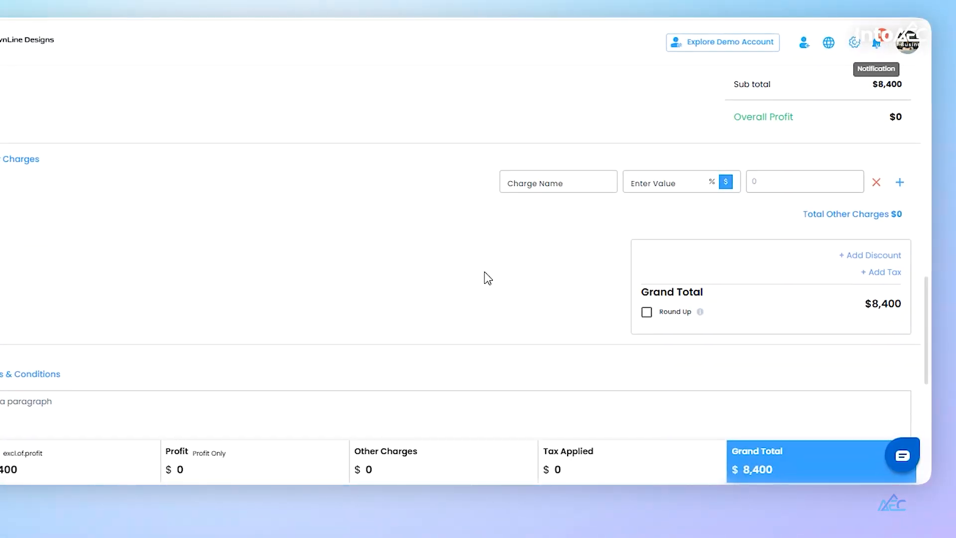
left_click(560, 177)
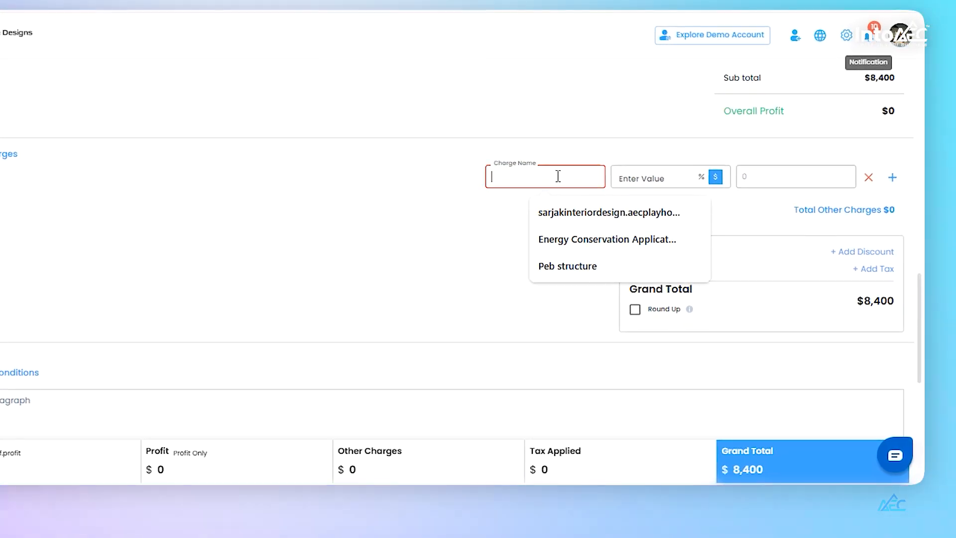
type("Transportation")
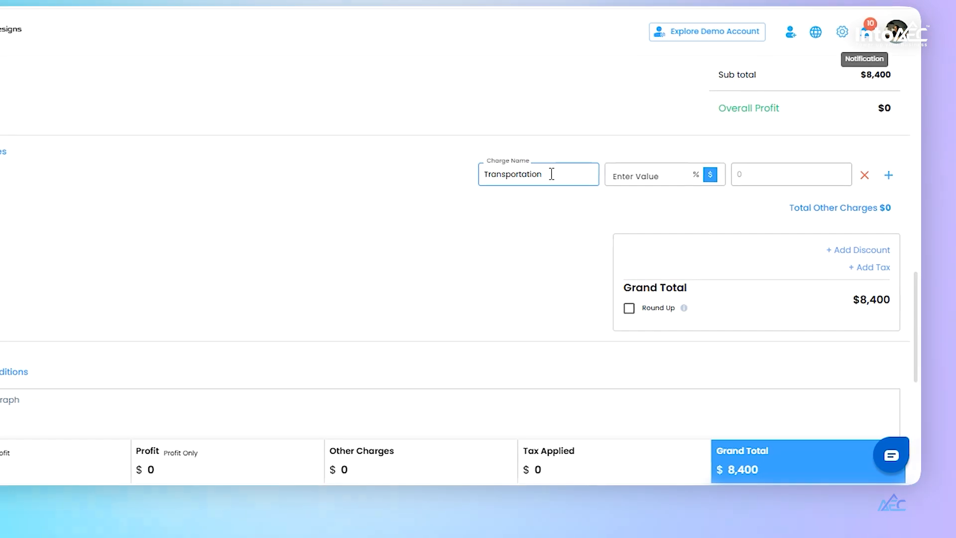
left_click(650, 172)
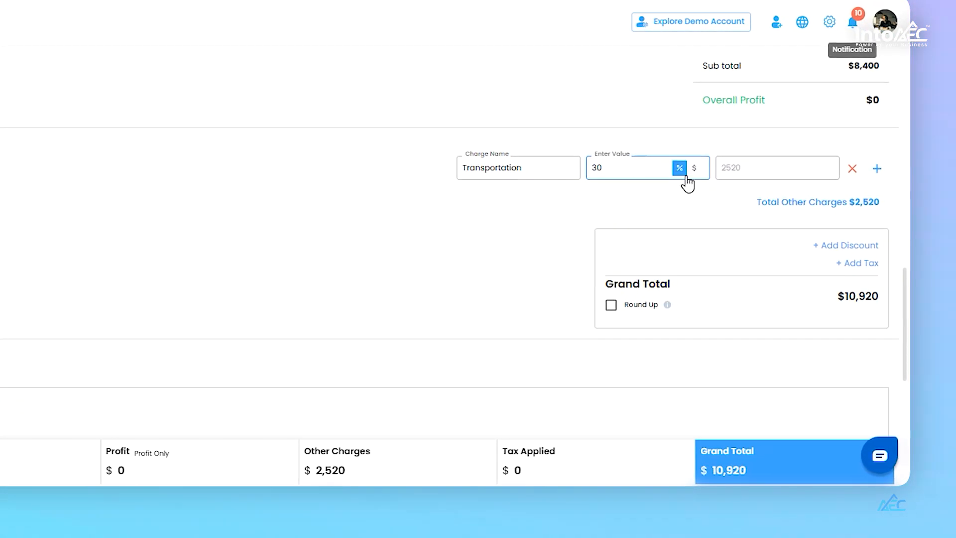
left_click(877, 168)
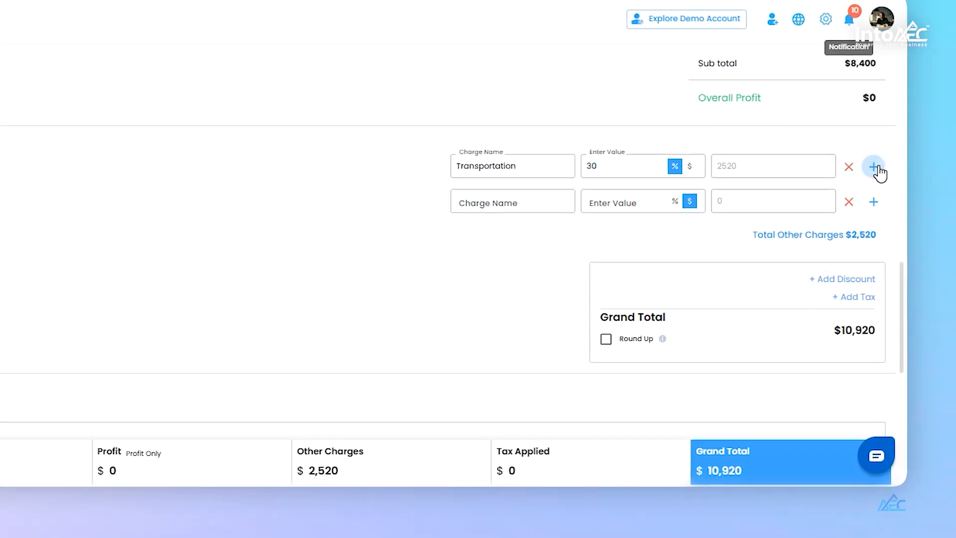
left_click(846, 204)
- Apply the 20% Black Friday Offers discount to the estimate
scroll(751, 231, "down", 1)
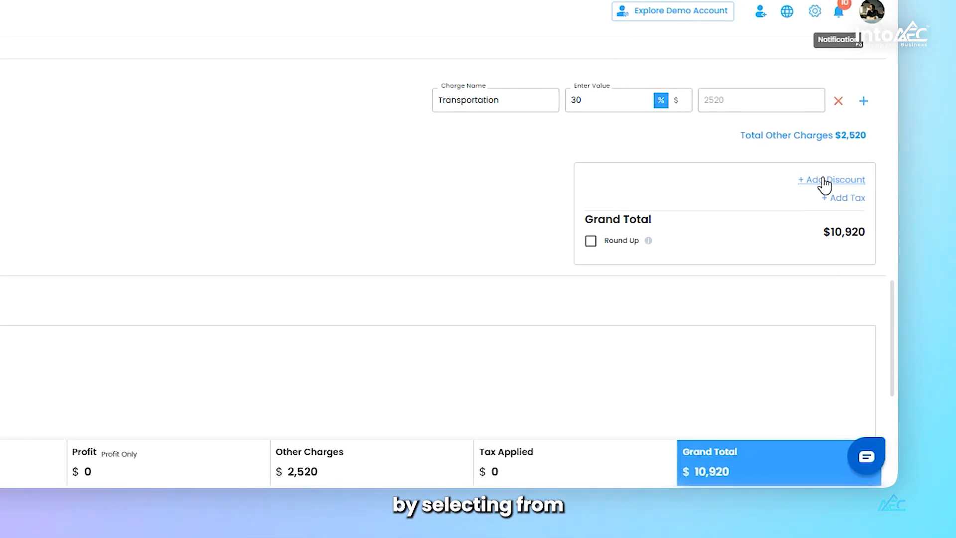
left_click(824, 183)
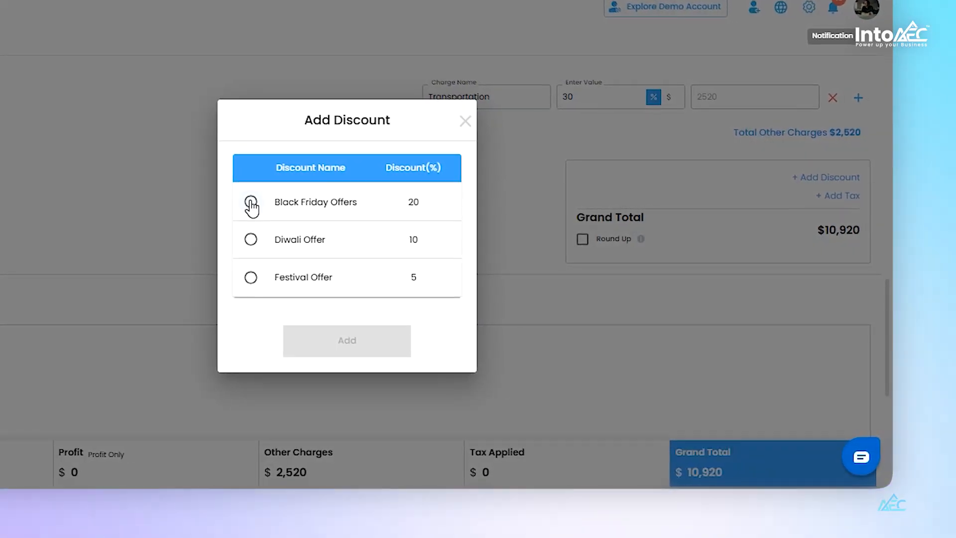
left_click(251, 203)
left_click(337, 343)
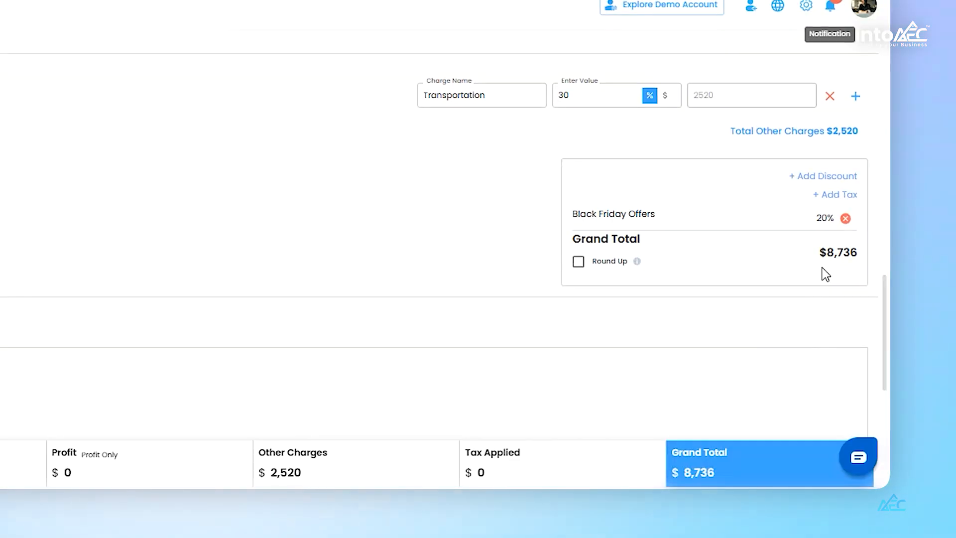
- Add the 15% VAT tax to the estimate and enable rounding up of the grand total
left_click(833, 195)
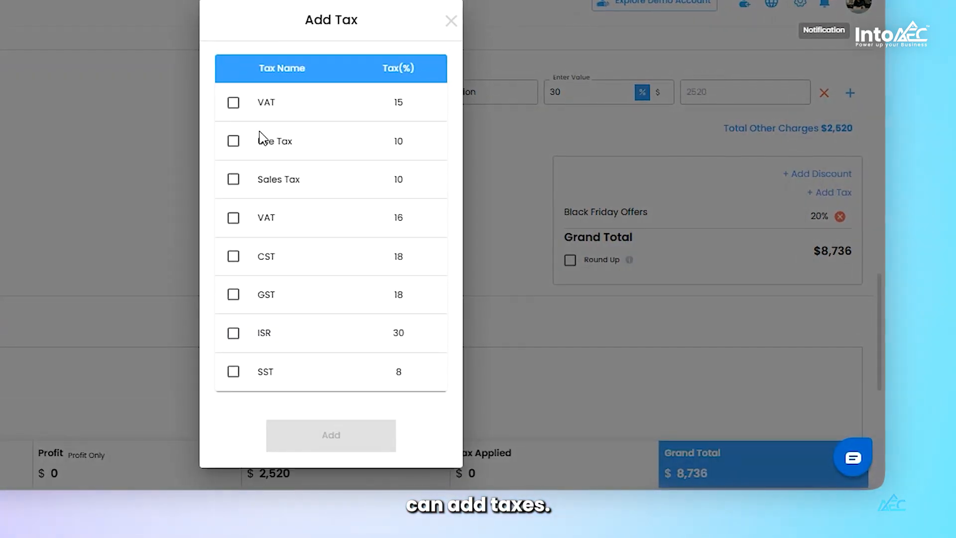
left_click(231, 103)
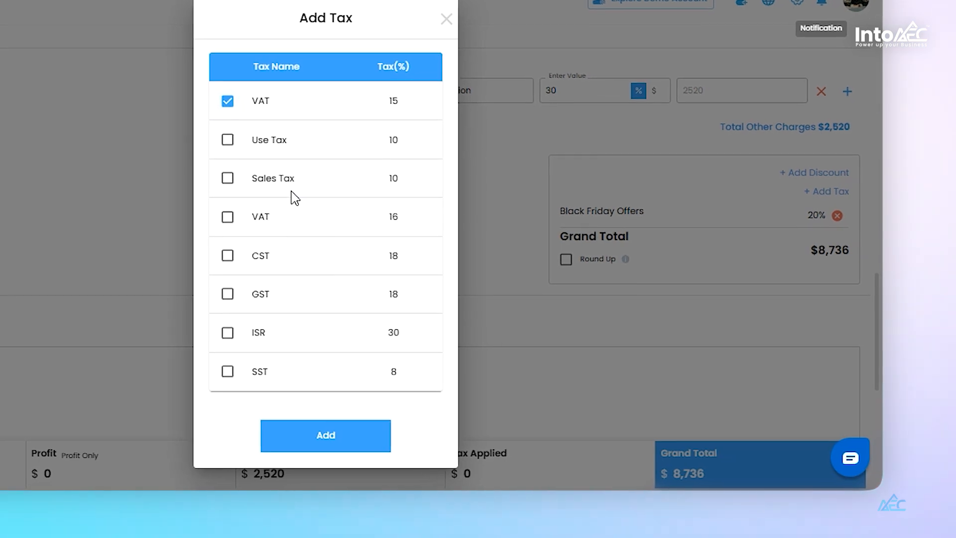
left_click(343, 448)
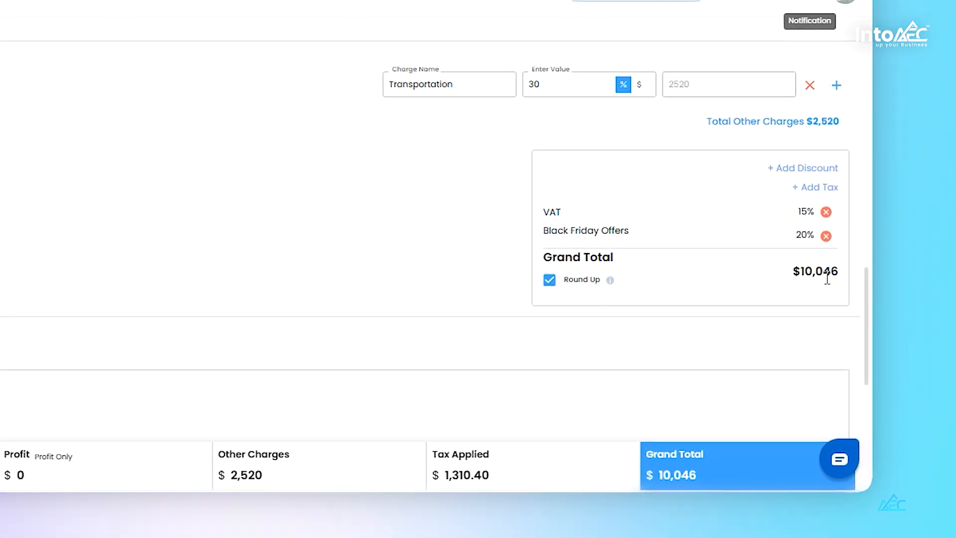
- Insert the T & C - Estimate template as the terms and conditions and review the inserted text to its end
scroll(359, 282, "down", 5)
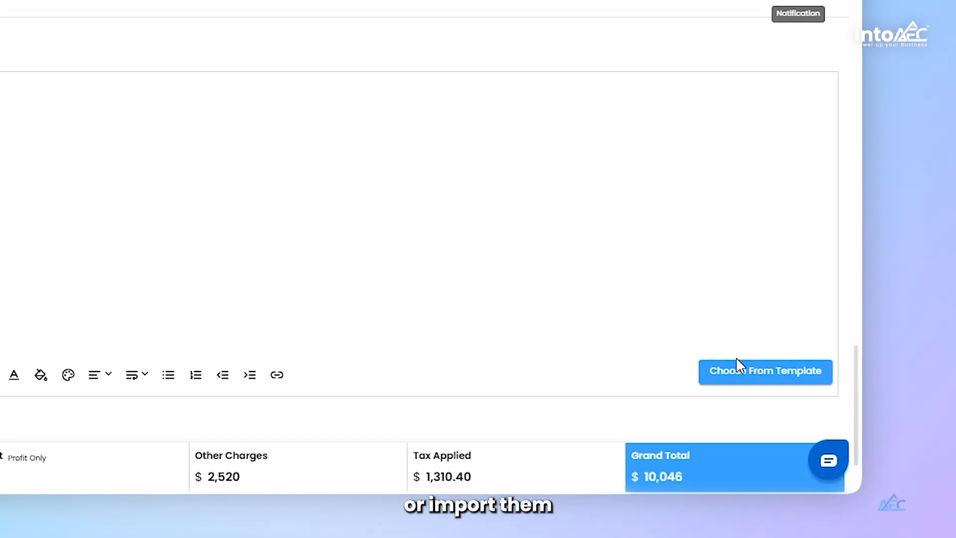
left_click(731, 376)
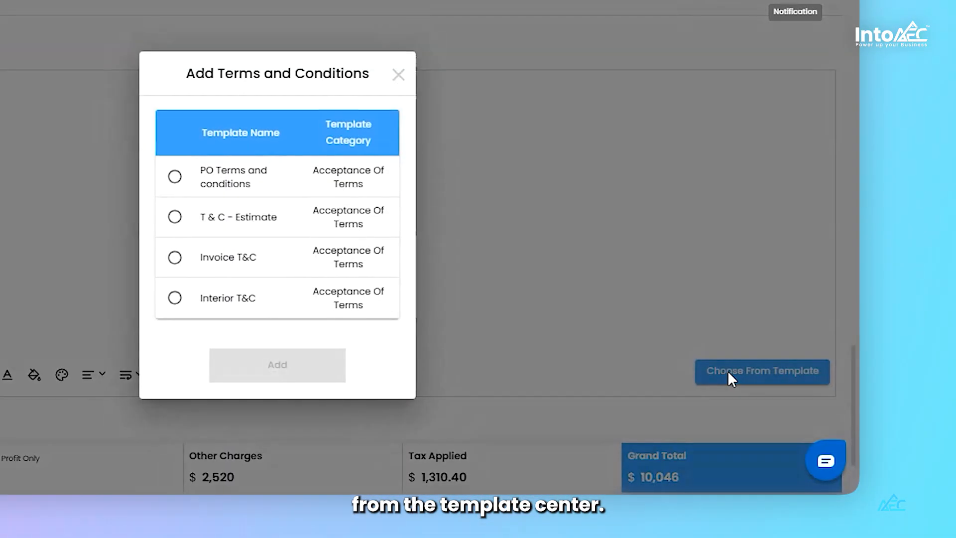
left_click(171, 216)
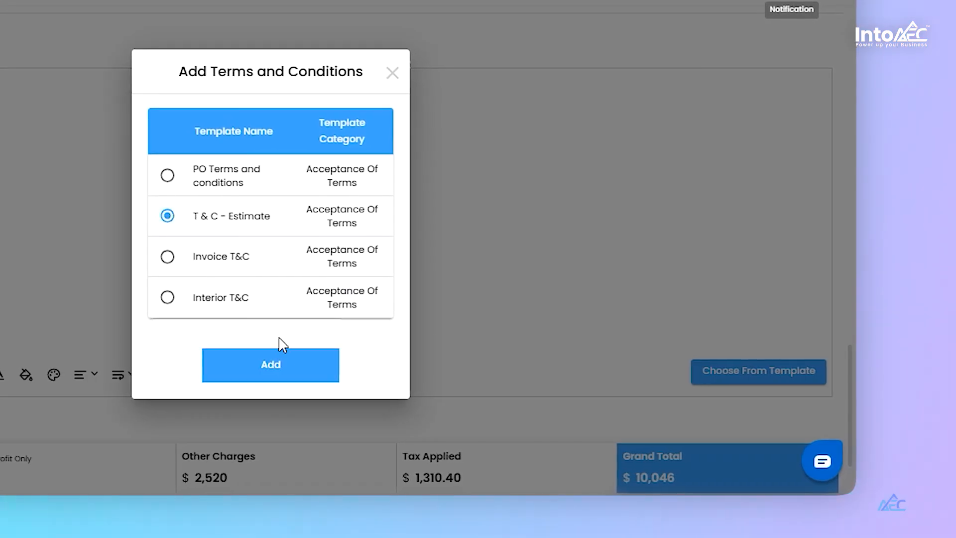
left_click(279, 371)
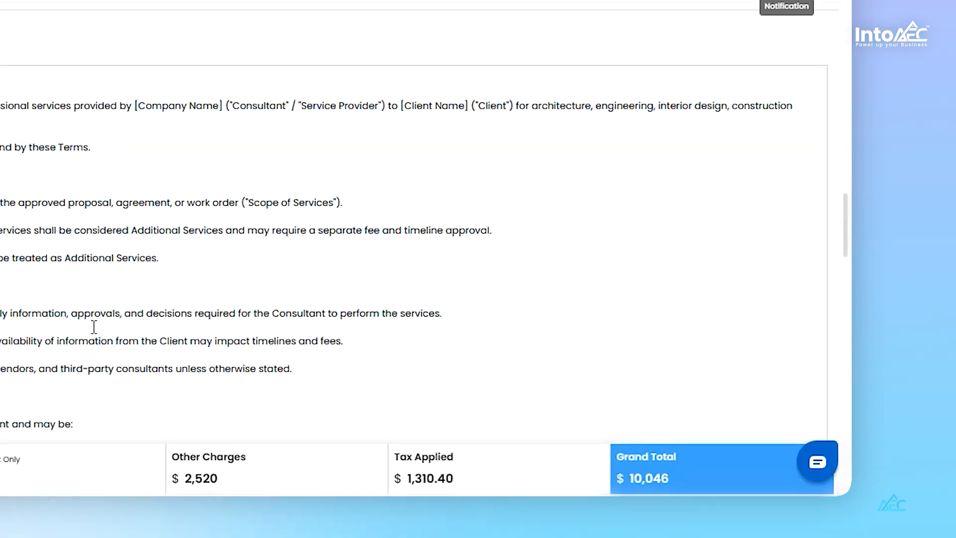
scroll(91, 327, "down", 10)
scroll(89, 326, "down", 5)
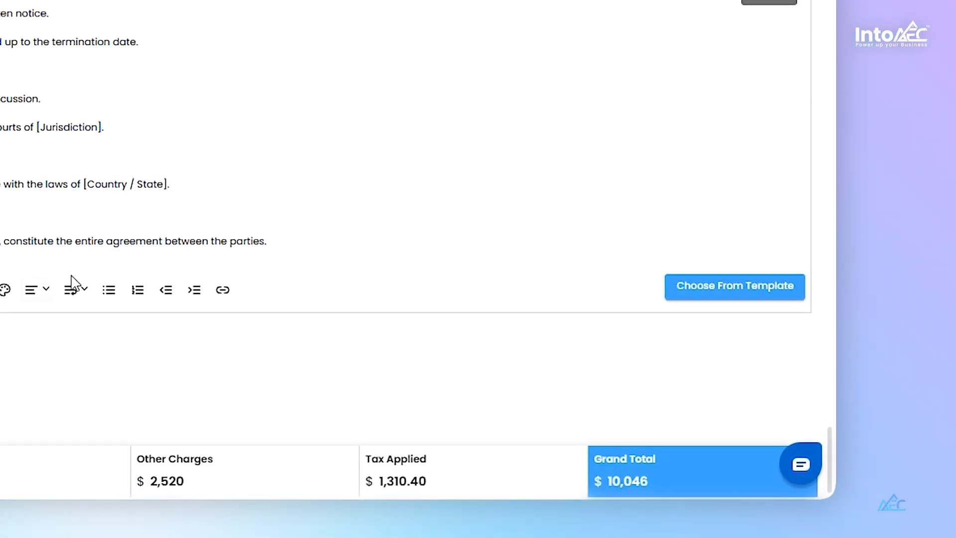
- Set the profit to 8% for all seven bedroom items in the estimate's item table
scroll(389, 135, "up", 15)
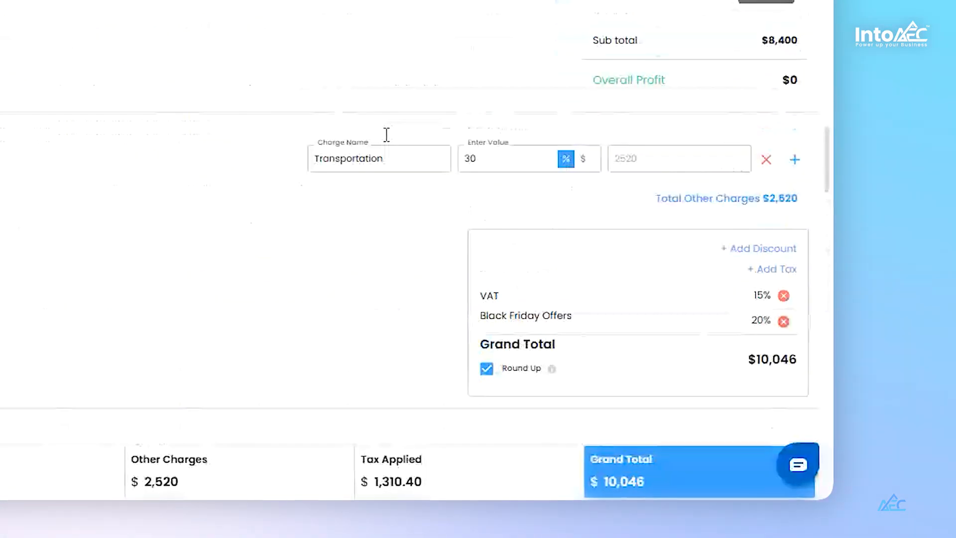
scroll(384, 133, "down", 1)
left_click(462, 228)
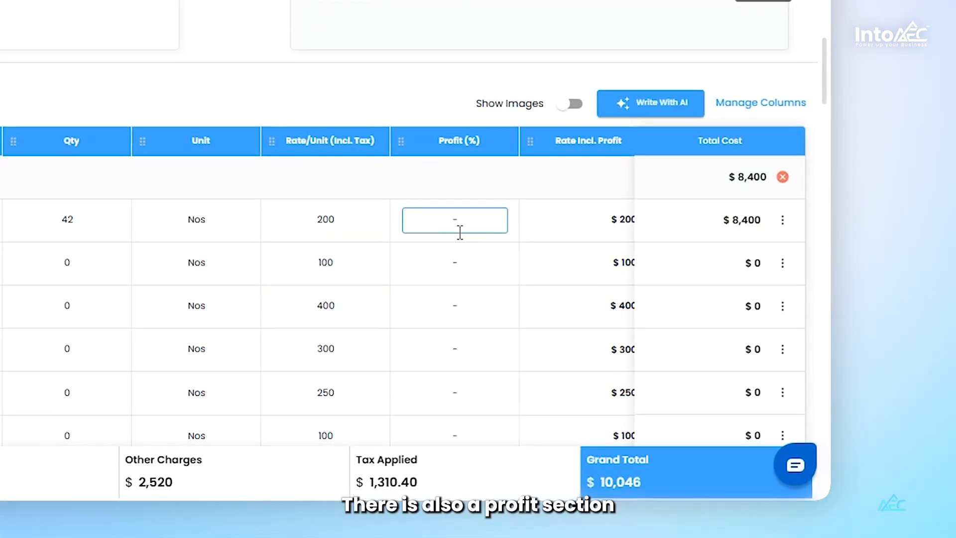
type("8")
left_click(448, 256)
left_click(438, 302)
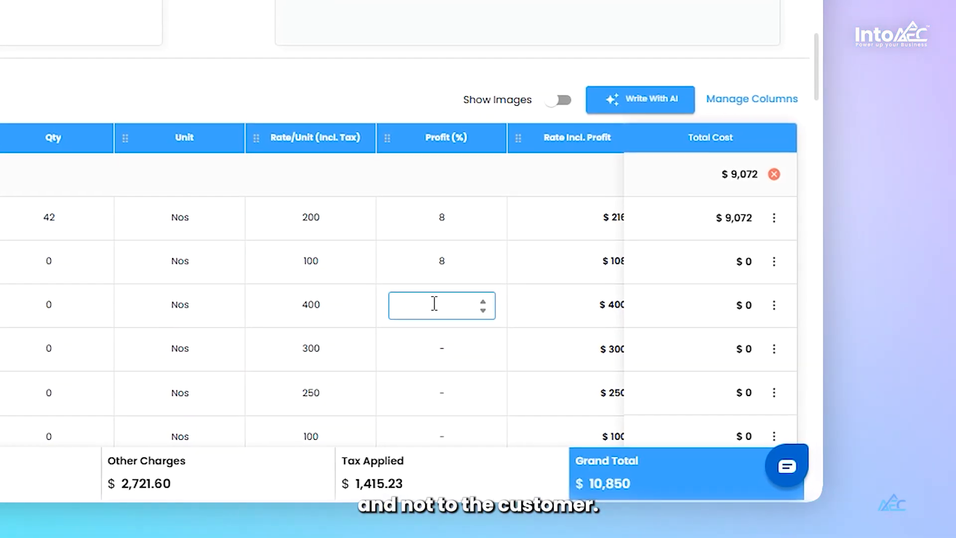
type("8")
left_click(441, 349)
type("8")
scroll(443, 319, "down", 3)
left_click(444, 285)
type("8")
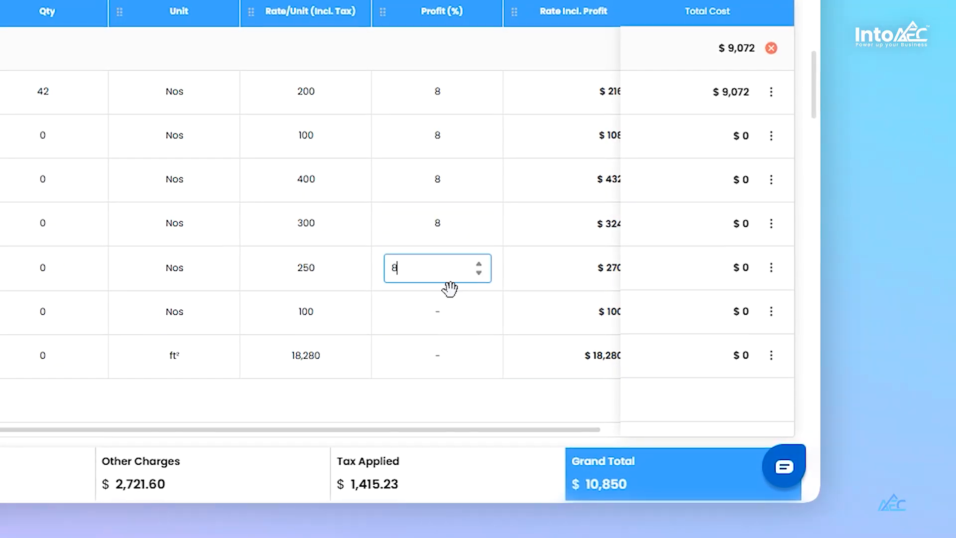
left_click(441, 318)
type("8")
left_click(433, 348)
type("8")
left_click(494, 414)
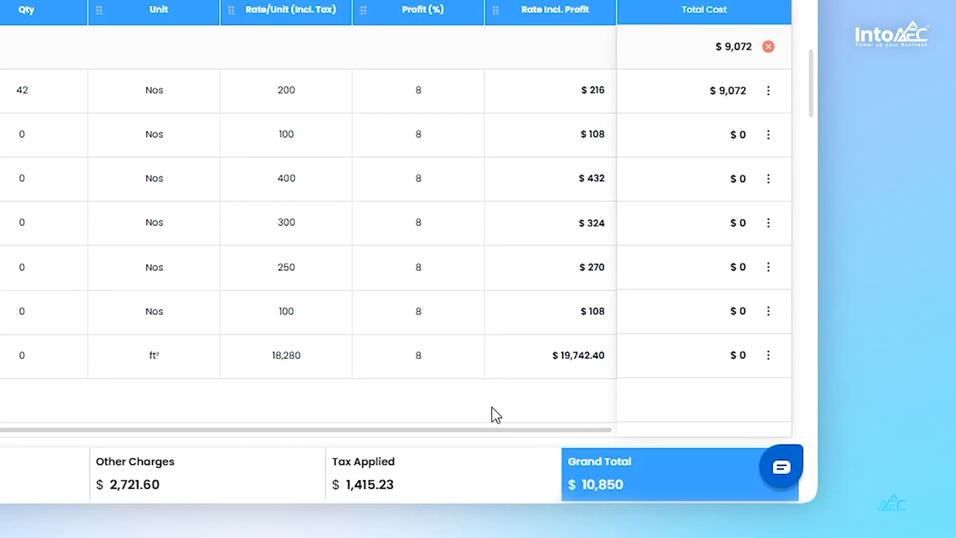
- Set the quantities of the seven items, in order, to 1, 2, 1, 1, 1, 2 and 1
left_click(454, 177)
left_click(25, 133)
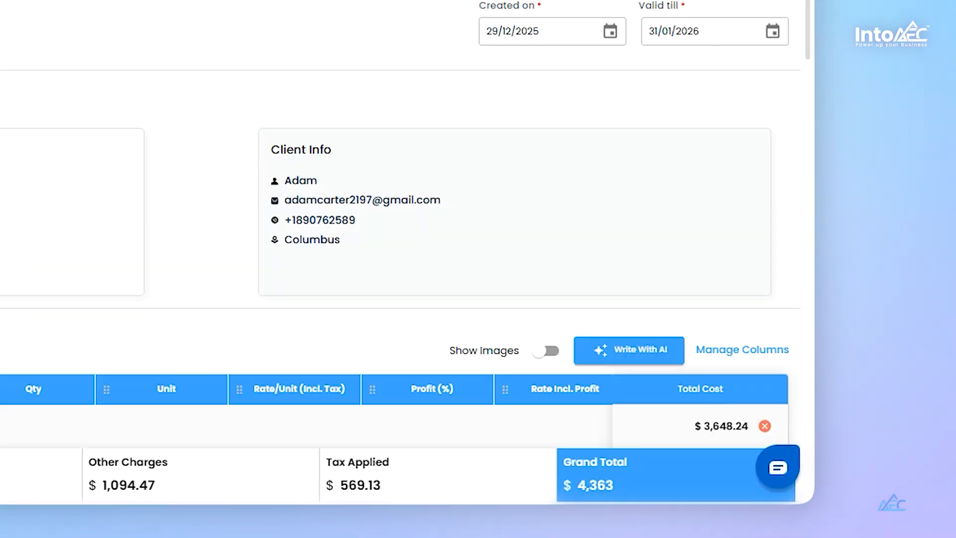
- Preview the estimate, review its line items, totals, item details, materials and terms through to the end, and return to the editor
scroll(343, 156, "up", 1)
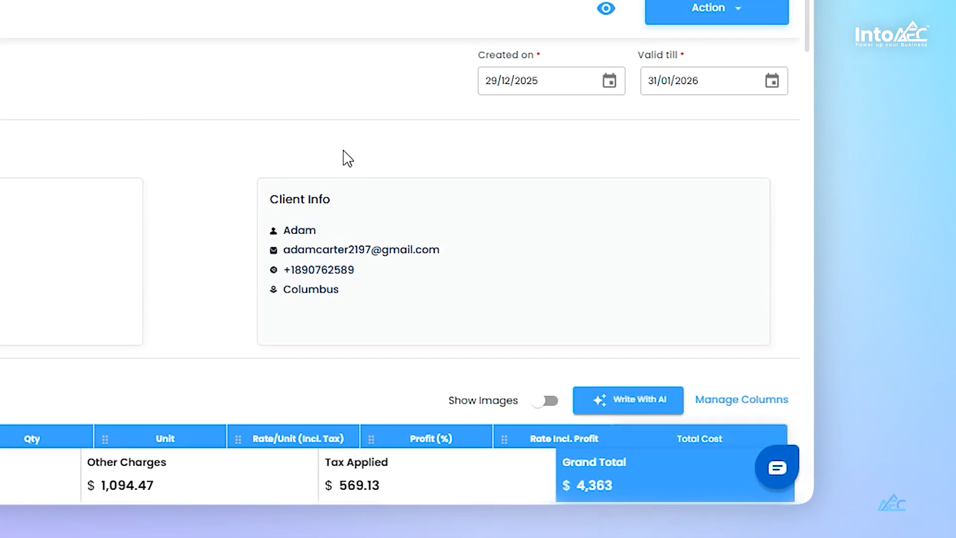
left_click(608, 7)
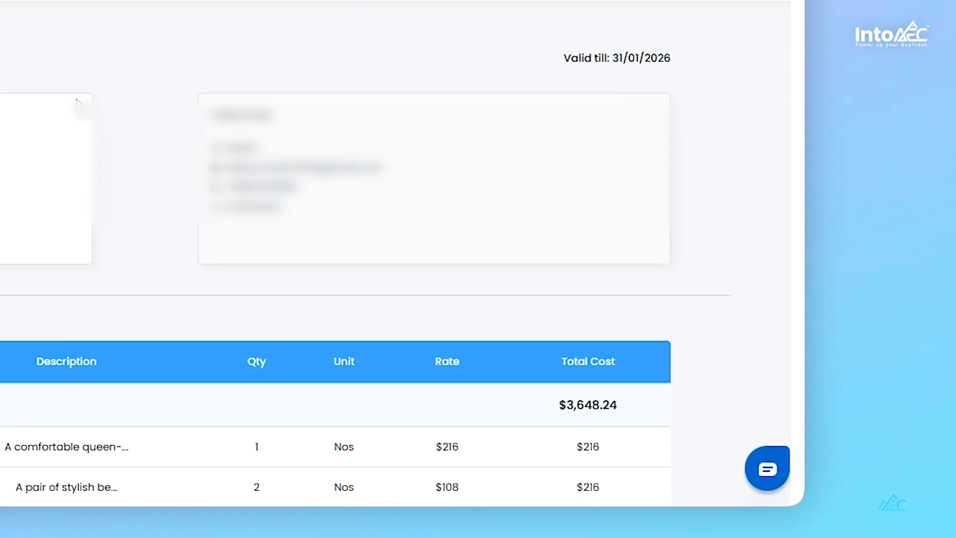
scroll(365, 263, "down", 3)
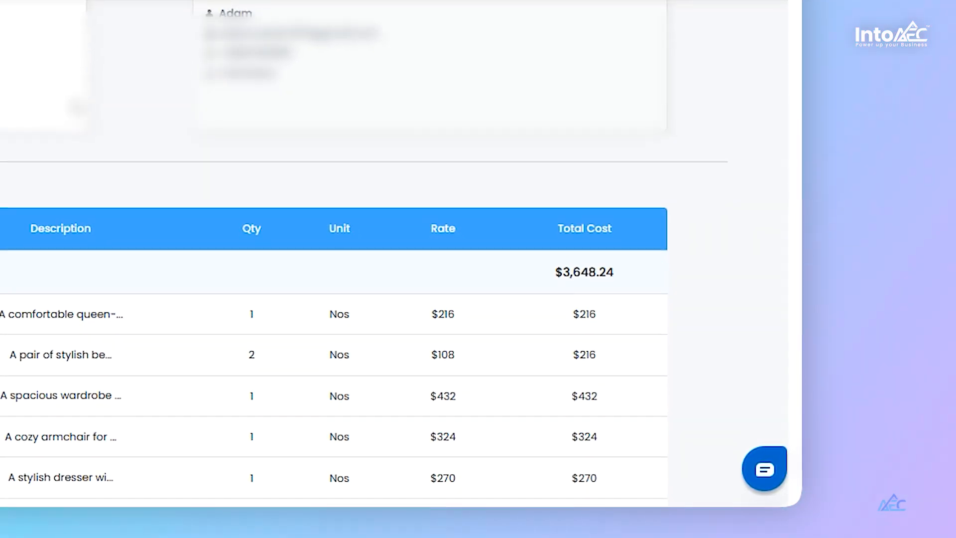
scroll(70, 105, "up", 3)
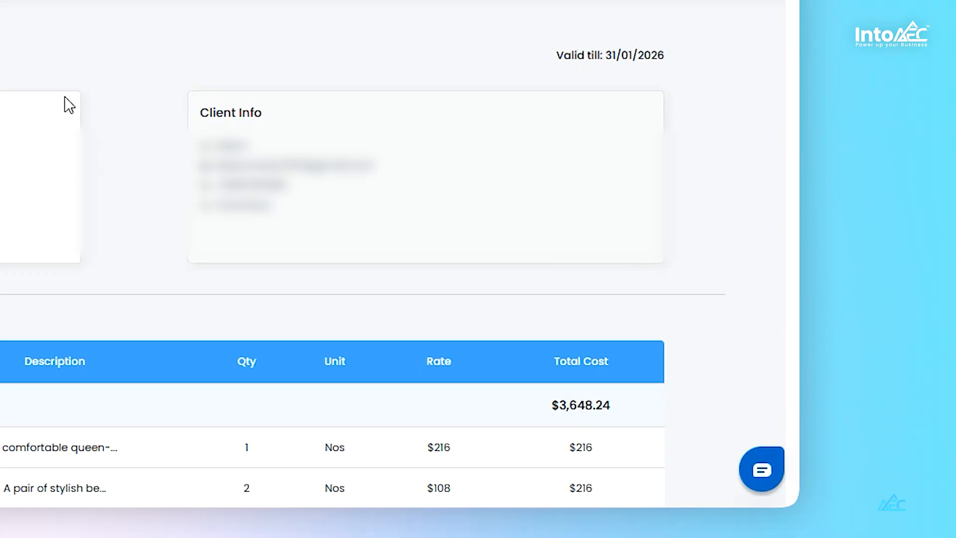
scroll(69, 105, "down", 3)
scroll(60, 98, "down", 3)
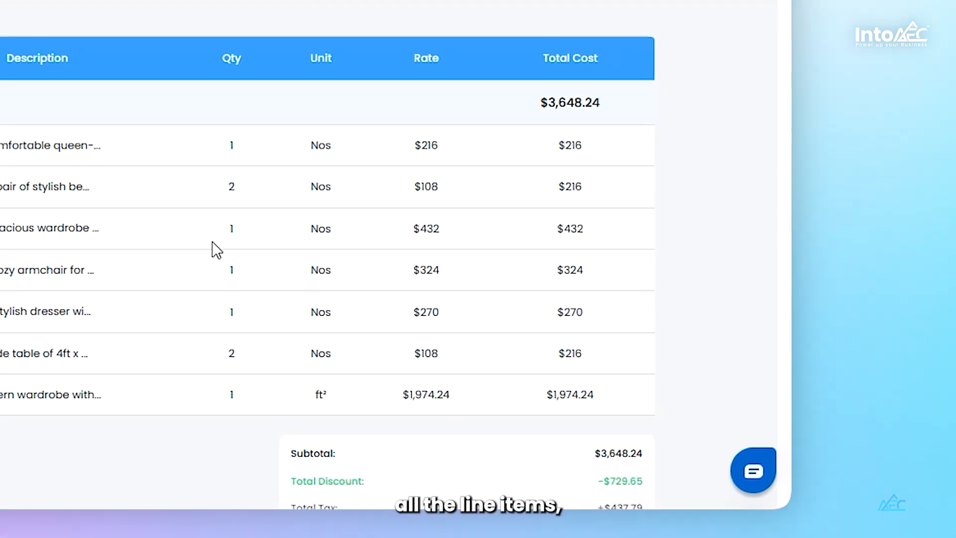
scroll(206, 252, "down", 6)
scroll(207, 253, "down", 20)
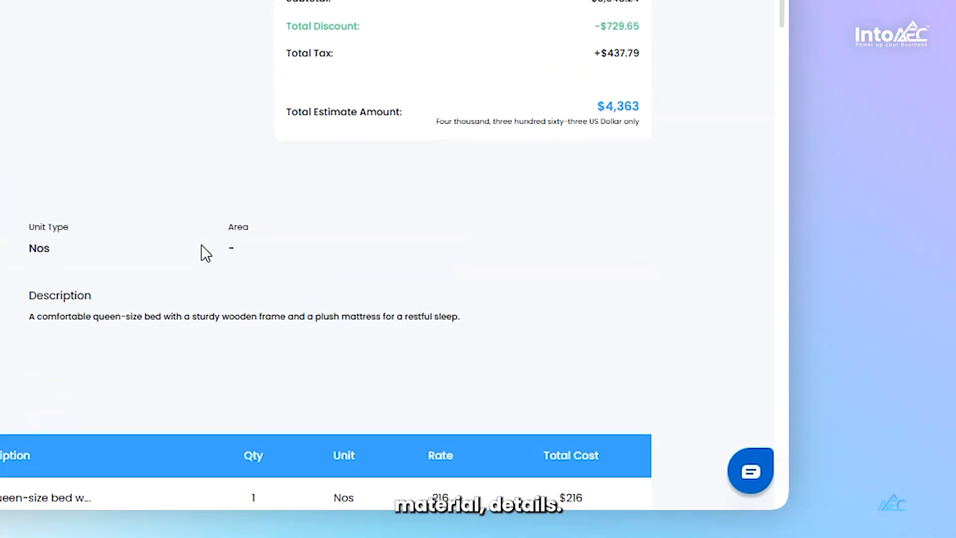
scroll(202, 253, "down", 10)
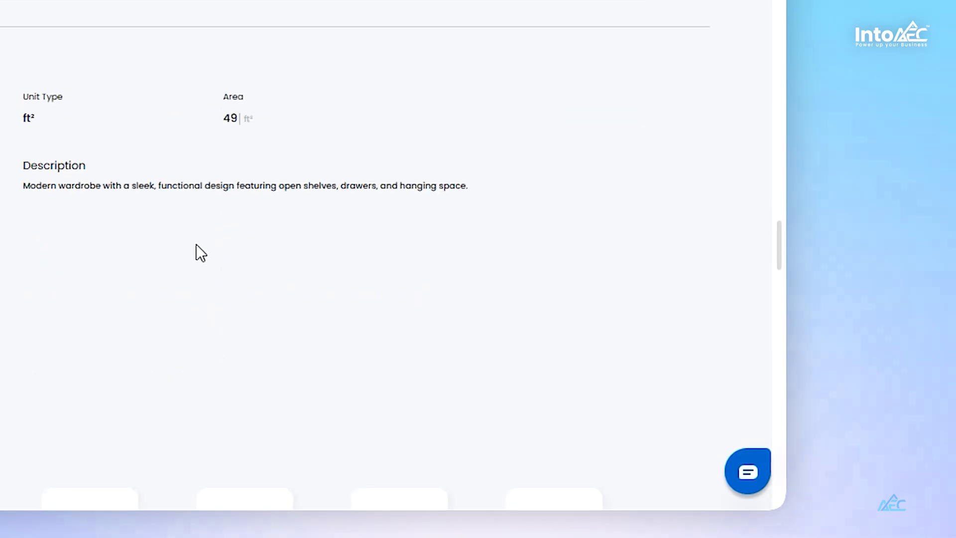
scroll(198, 253, "down", 10)
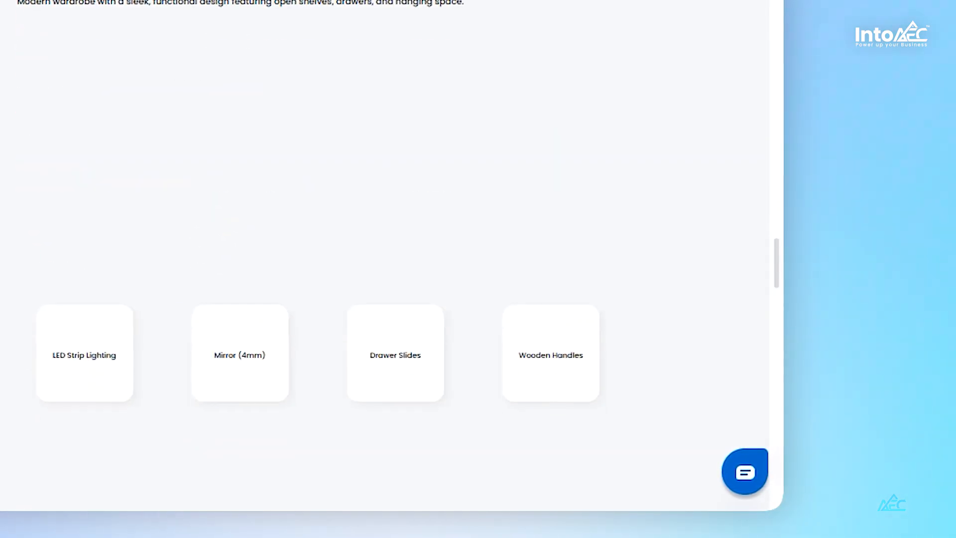
scroll(27, 314, "down", 15)
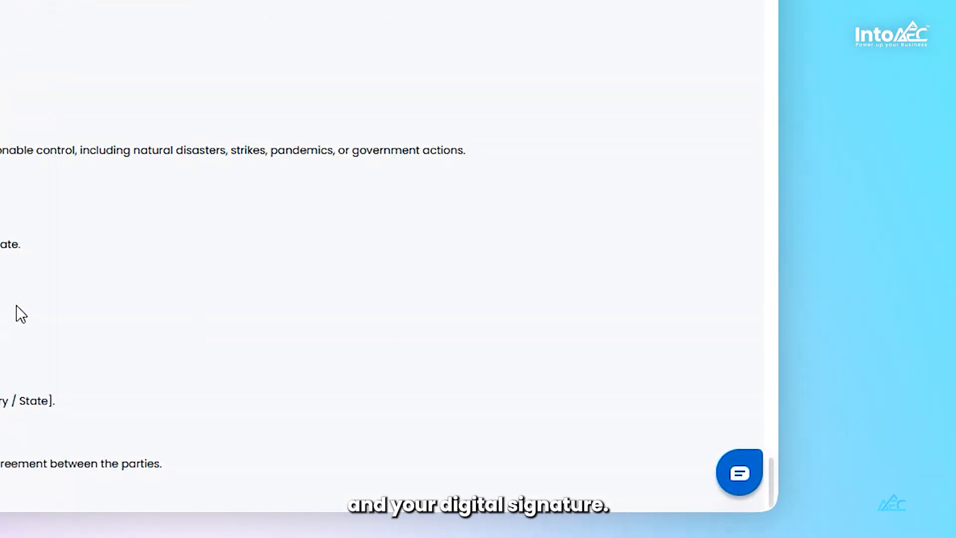
scroll(15, 313, "up", 20)
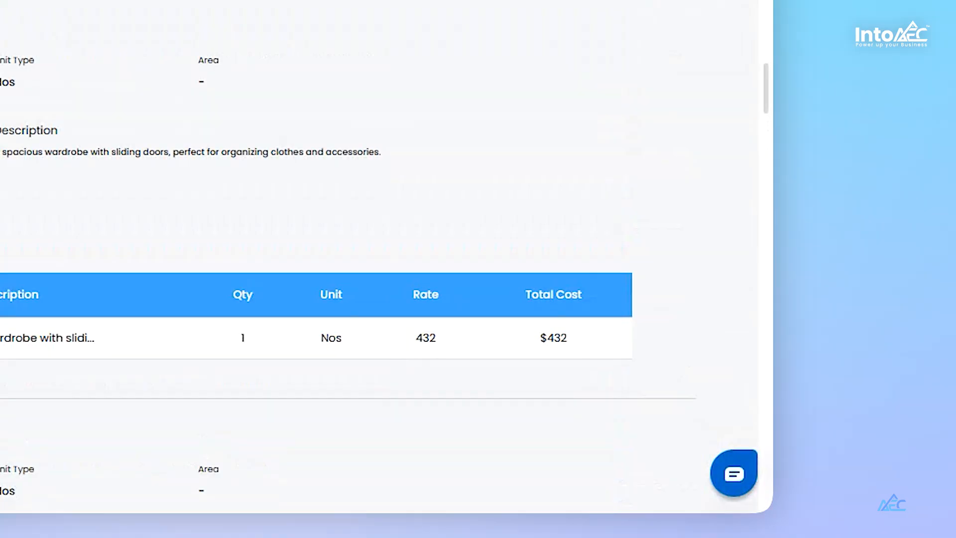
scroll(378, 249, "up", 10)
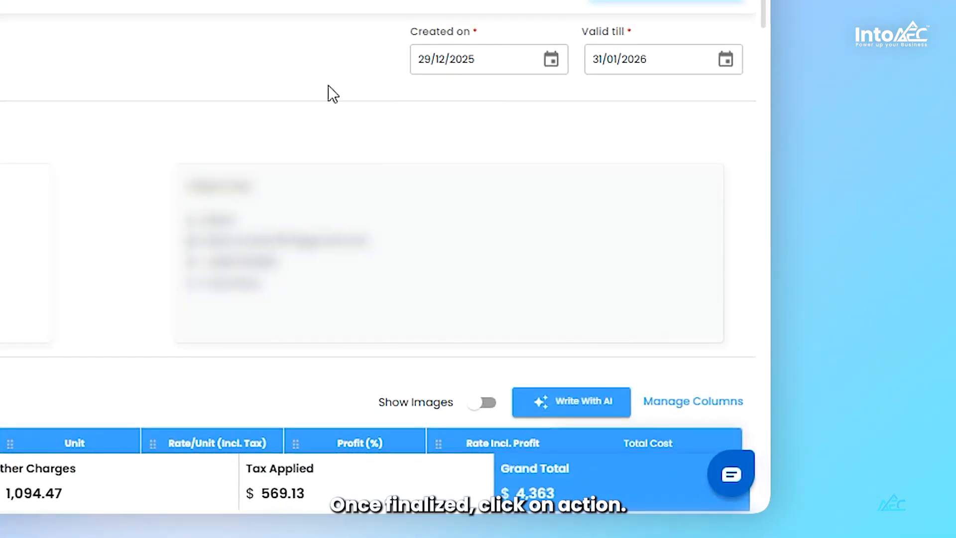
- Compose the email containing the estimate link, check its content, and send the estimate to the client
left_click(670, 8)
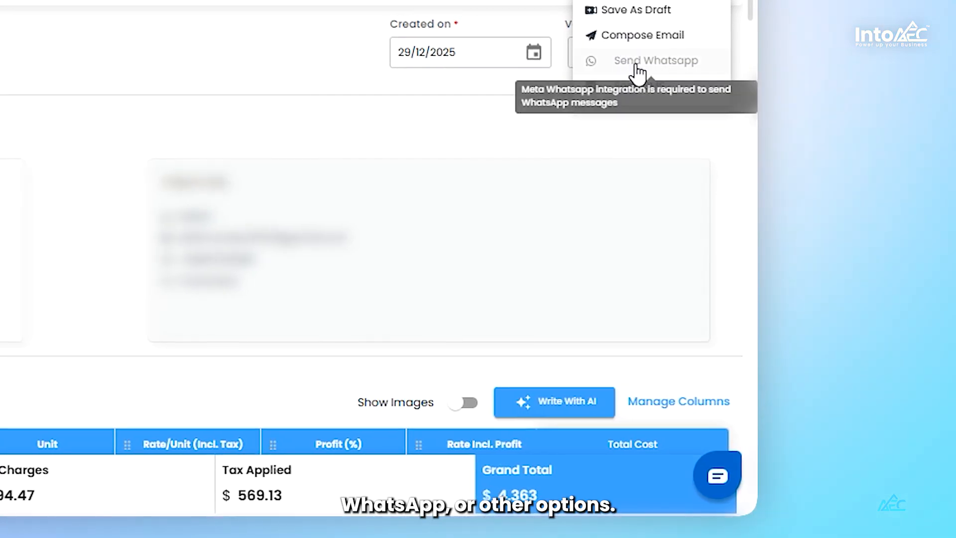
left_click(652, 34)
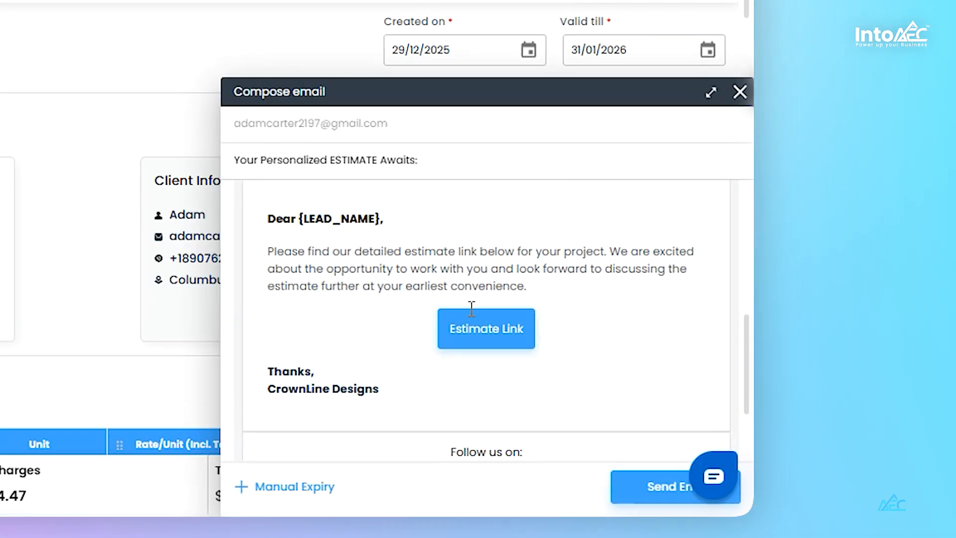
scroll(533, 344, "up", 1)
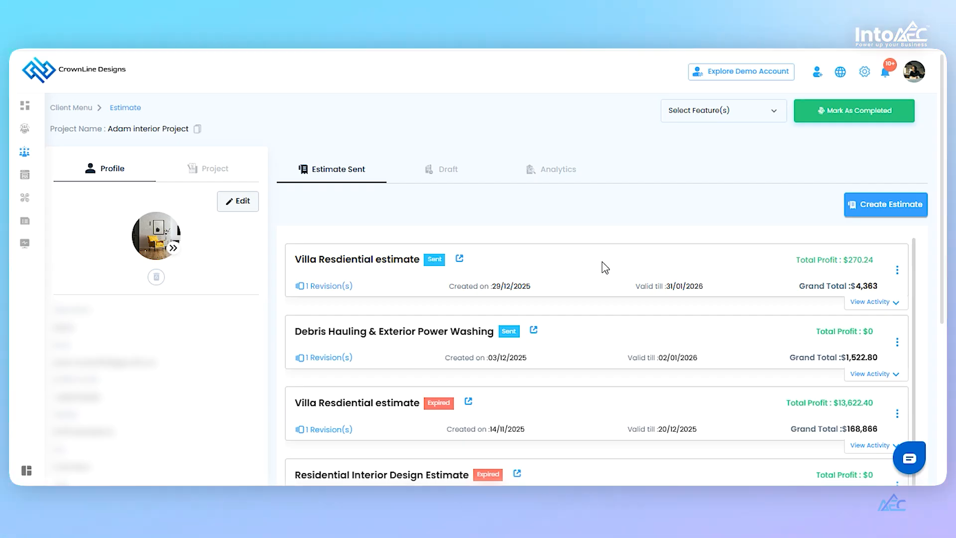
- Edit the newest sent Villa Resdiential estimate, then save and resend it as a new revision
left_click(896, 271)
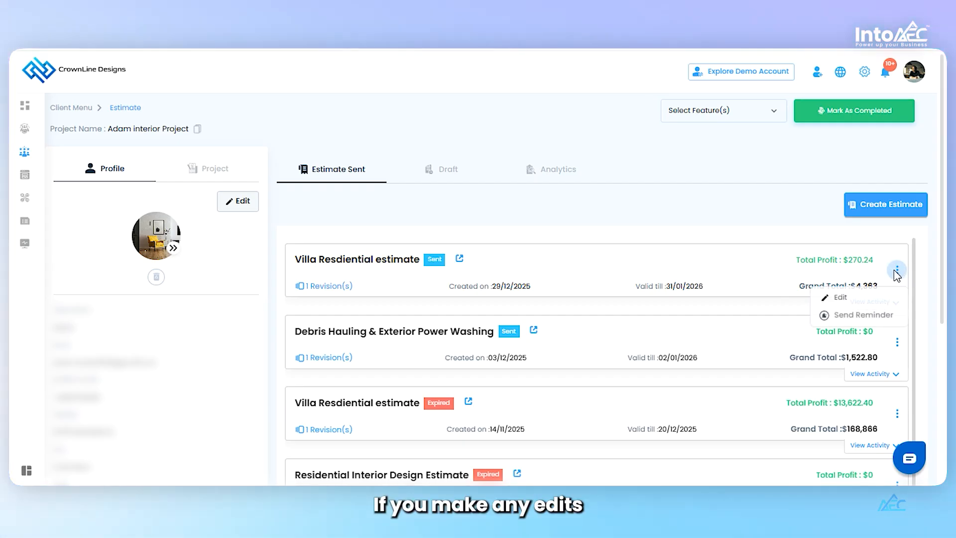
left_click(841, 298)
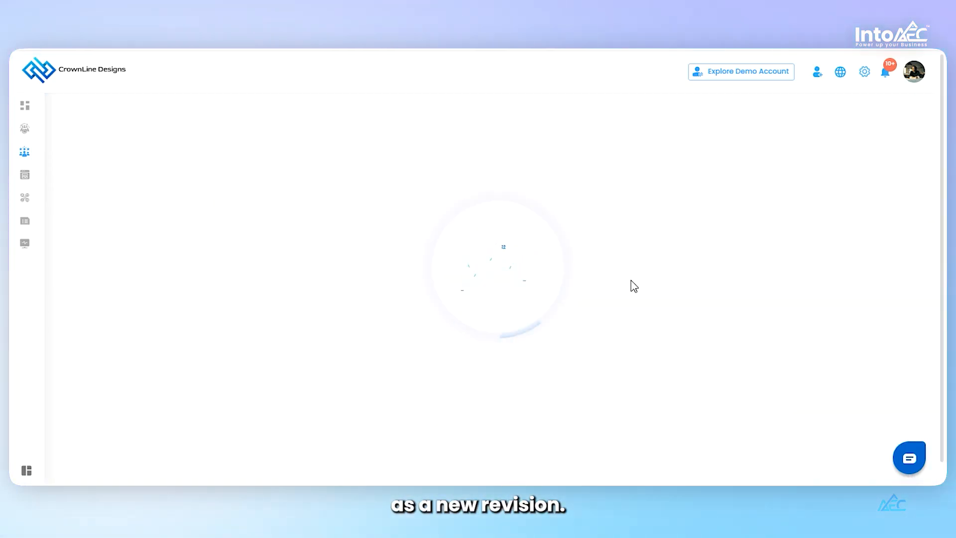
scroll(623, 218, "up", 10)
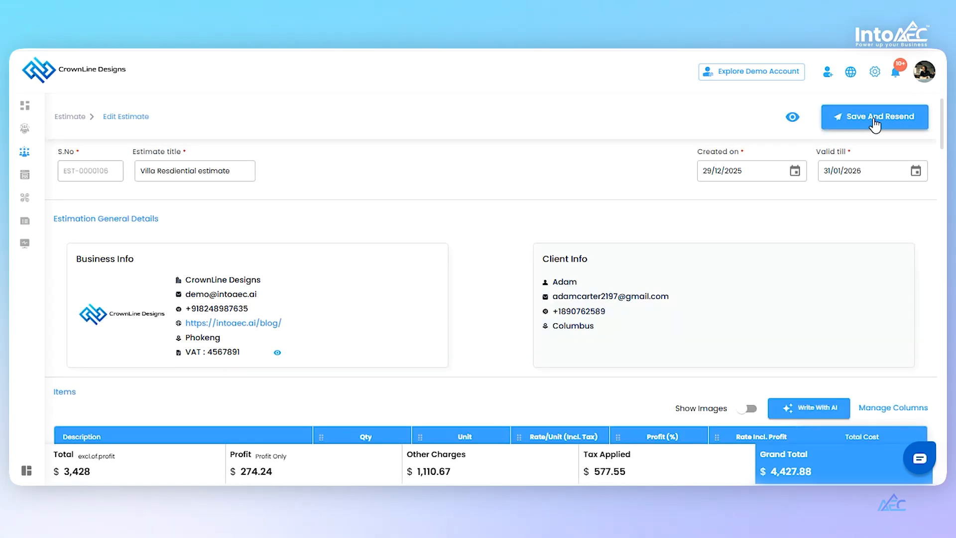
left_click(874, 115)
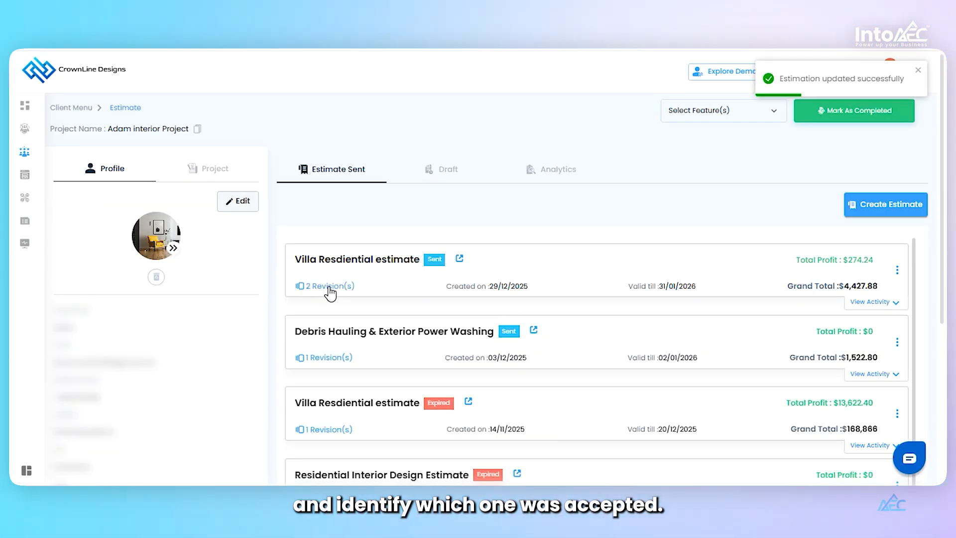
- Review the revisions of the newest Villa Resdiential estimate, then view the draft estimates
left_click(330, 287)
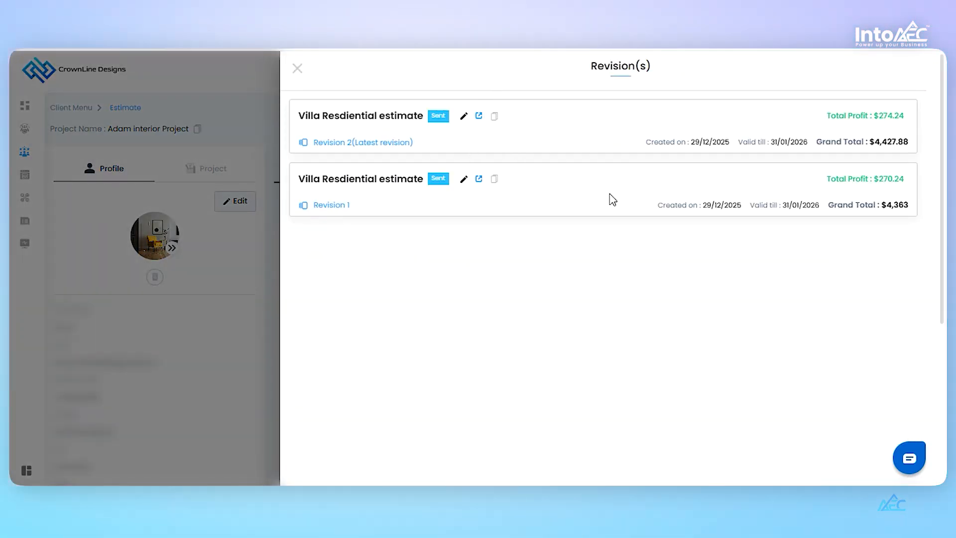
left_click(300, 73)
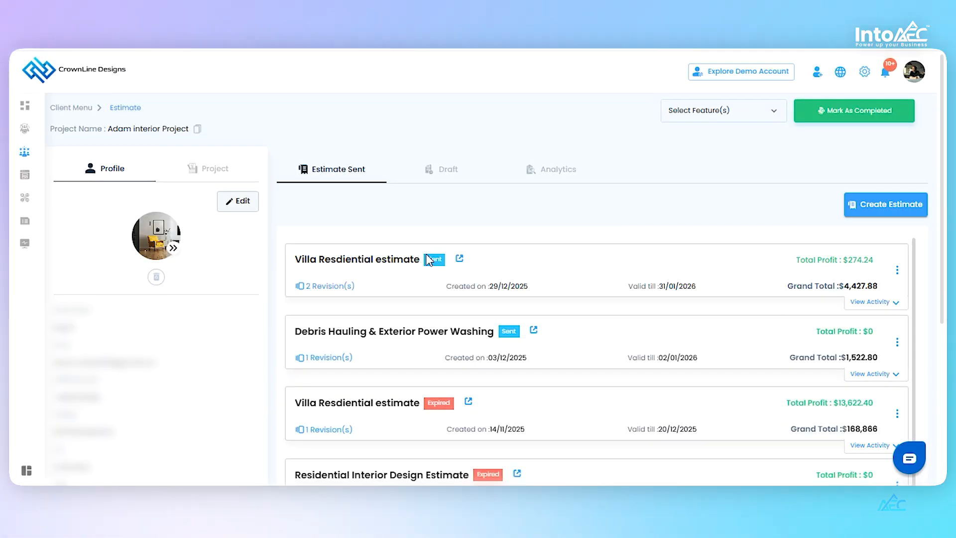
left_click(445, 172)
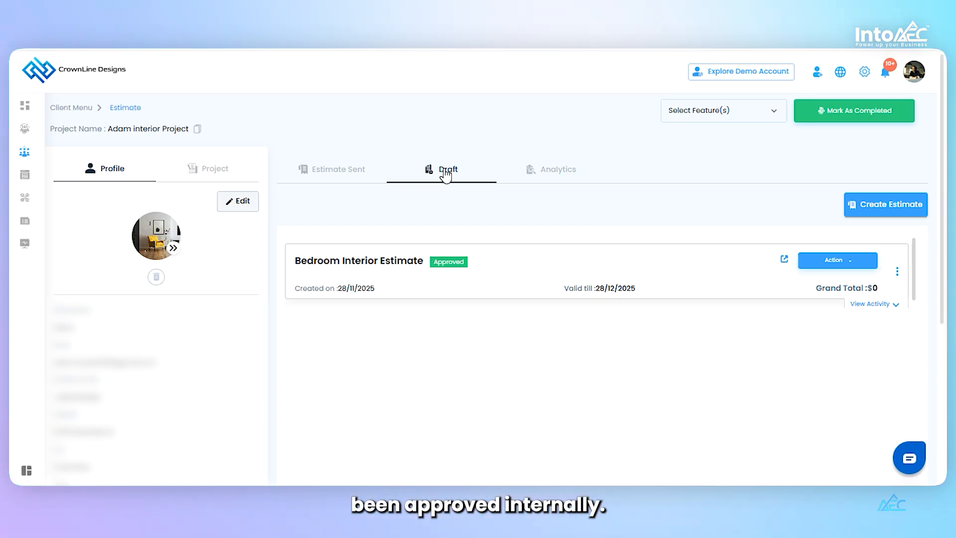
- Examine the analytics list and the Debris Hauling & Exterior Power Washing analytics, then return to the sent estimates
left_click(555, 185)
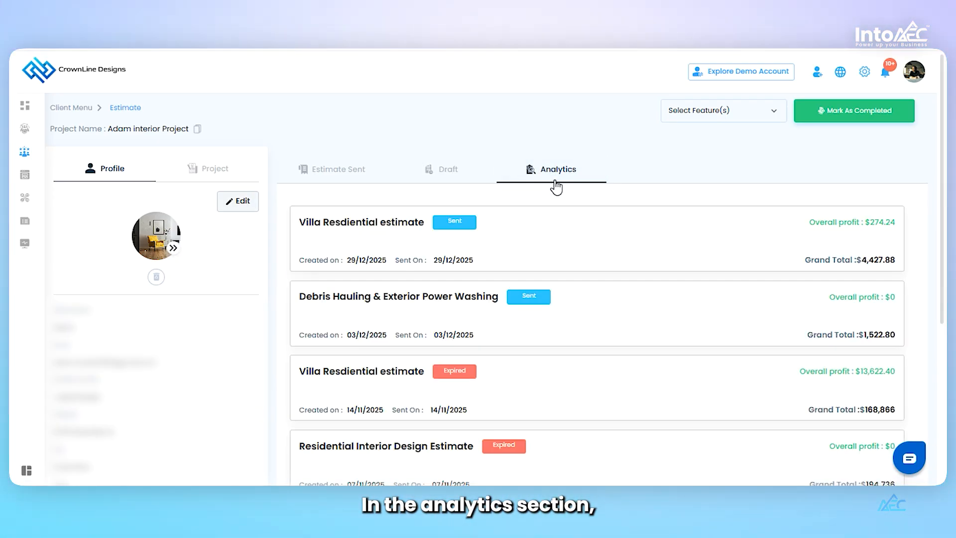
scroll(479, 242, "down", 3)
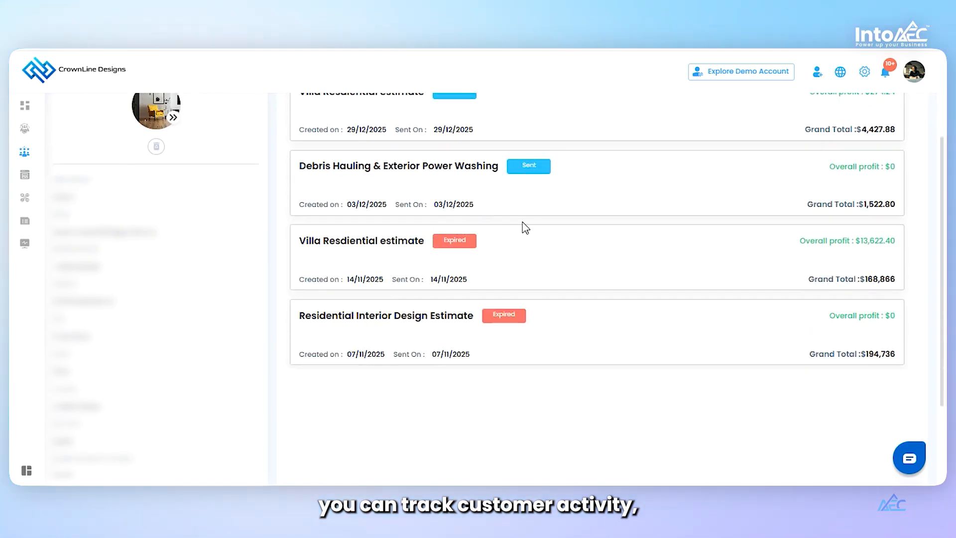
left_click(565, 211)
scroll(498, 204, "up", 3)
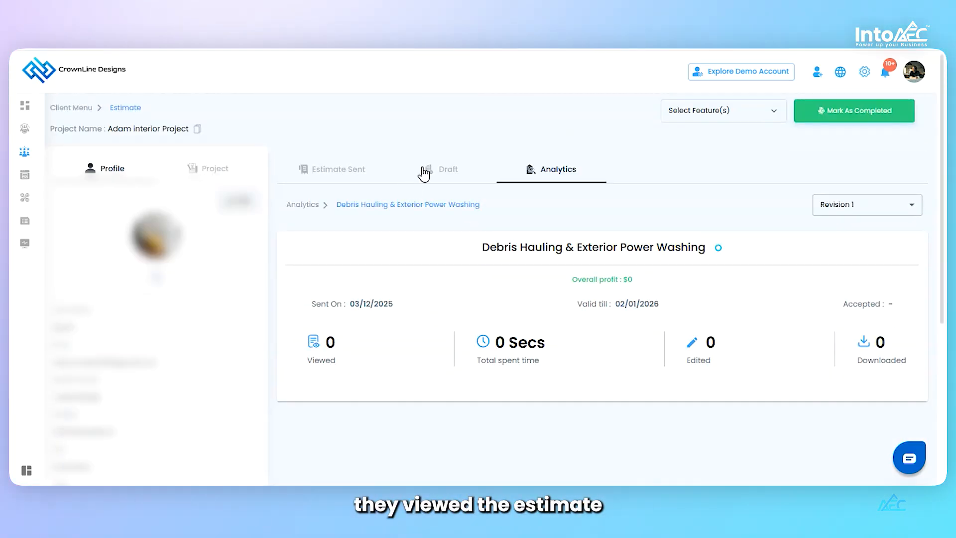
left_click(298, 205)
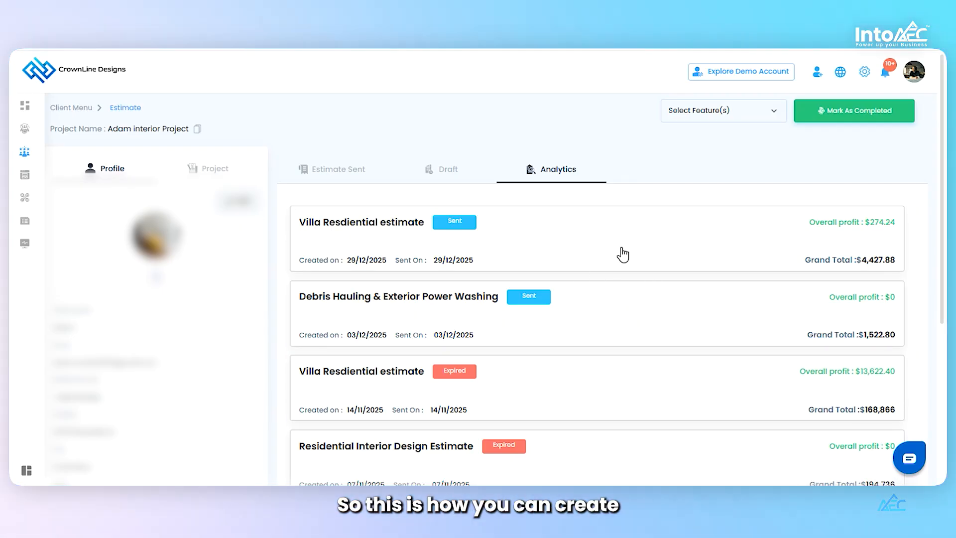
scroll(573, 304, "down", 3)
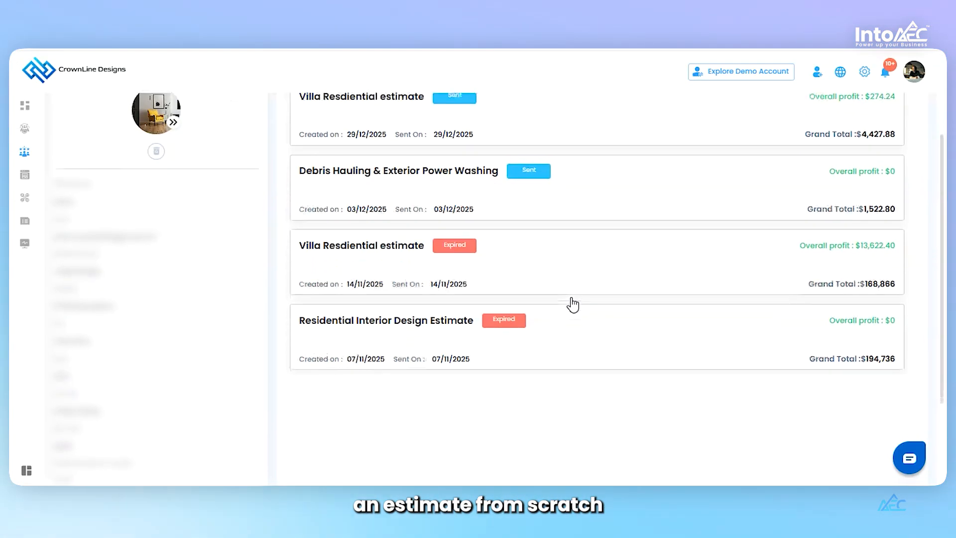
scroll(572, 303, "up", 3)
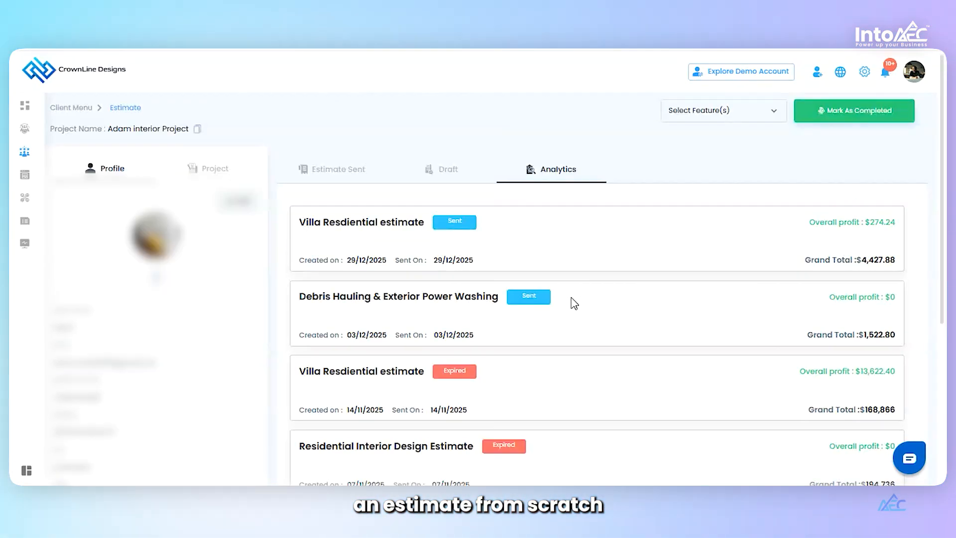
left_click(352, 185)
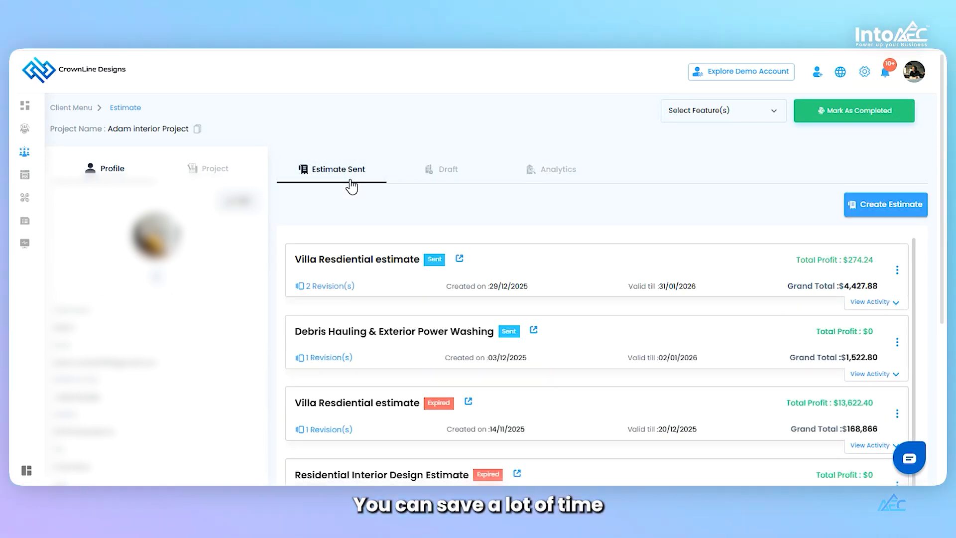